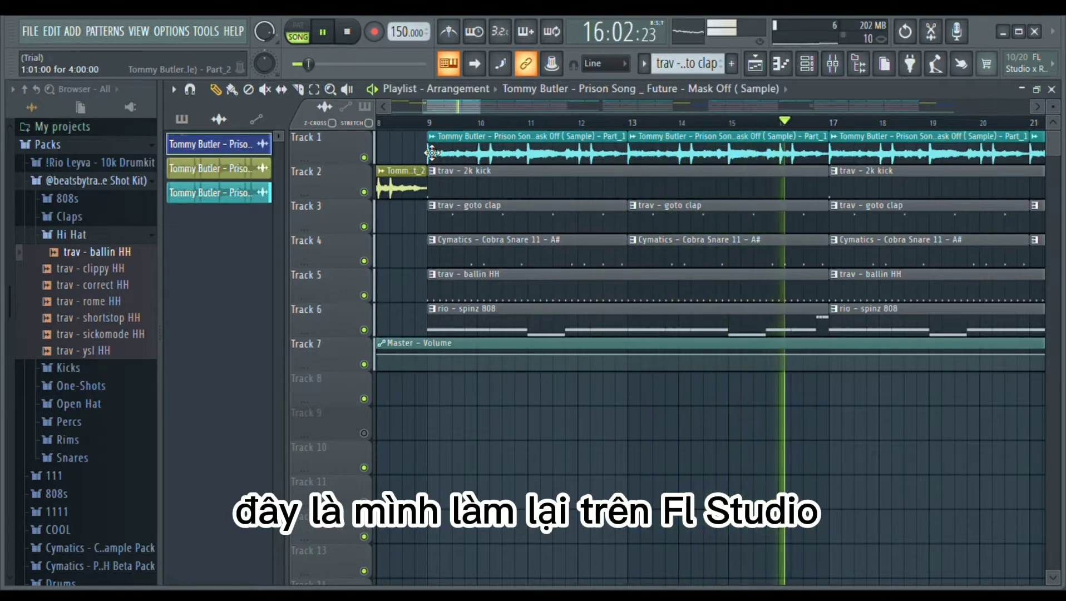
{"action": "scroll", "coordinate": [432, 153], "scroll_direction": "right", "scroll_amount": 10}
{"action": "scroll", "coordinate": [431, 153], "scroll_direction": "right", "scroll_amount": 8}
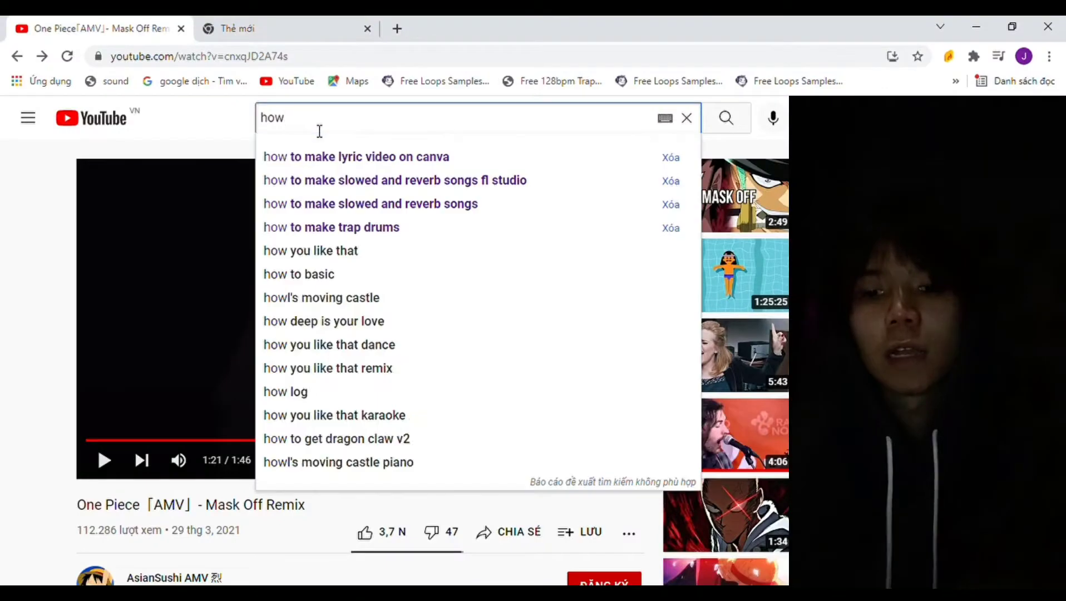
Step: Search YouTube for "how to make mask off fl studio" and open the Internet Money "Mask Off" tutorial video
{"action": "type", "text": "to mak"}
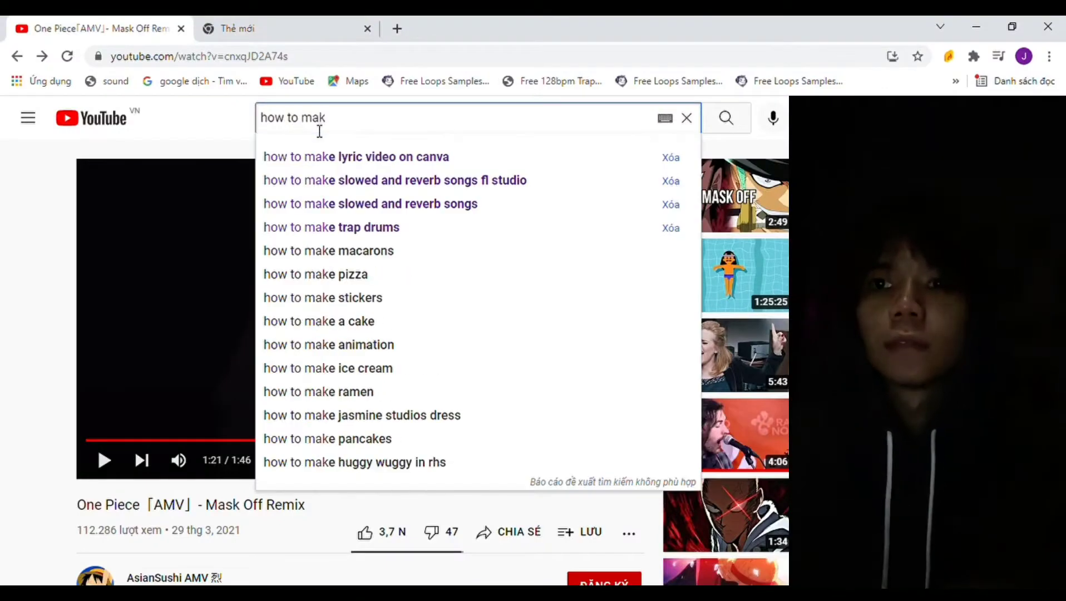
{"action": "type", "text": "e mark o"}
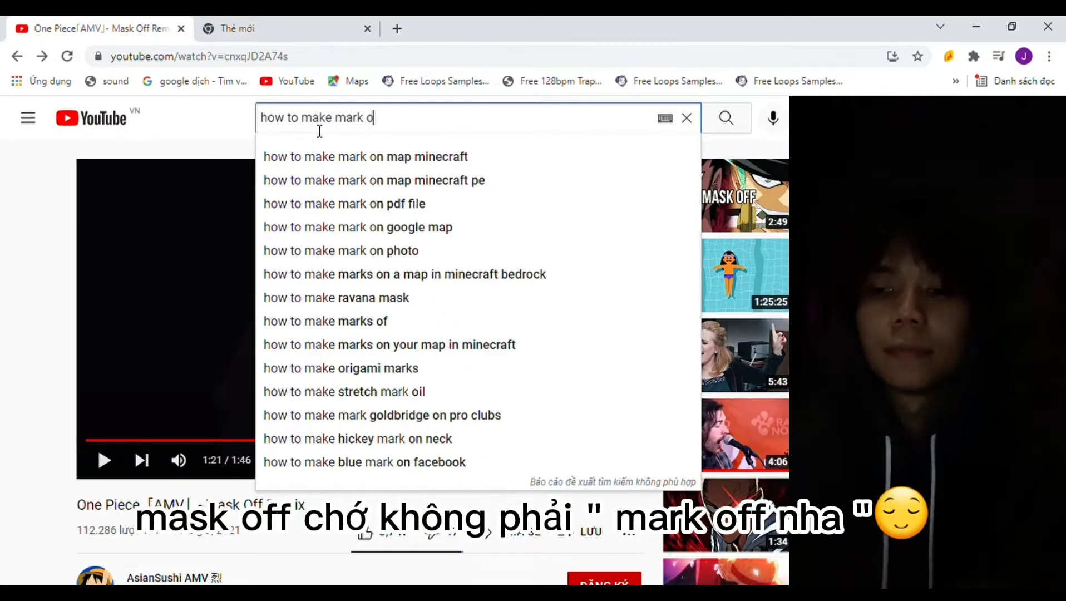
{"action": "type", "text": "ff fl s"}
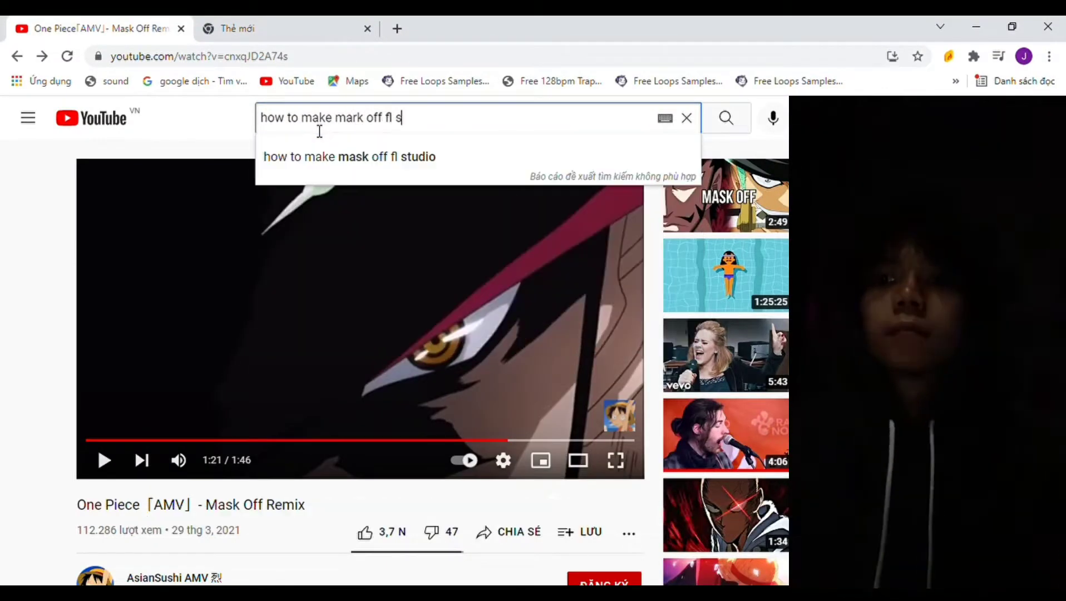
{"action": "left_click", "coordinate": [436, 157]}
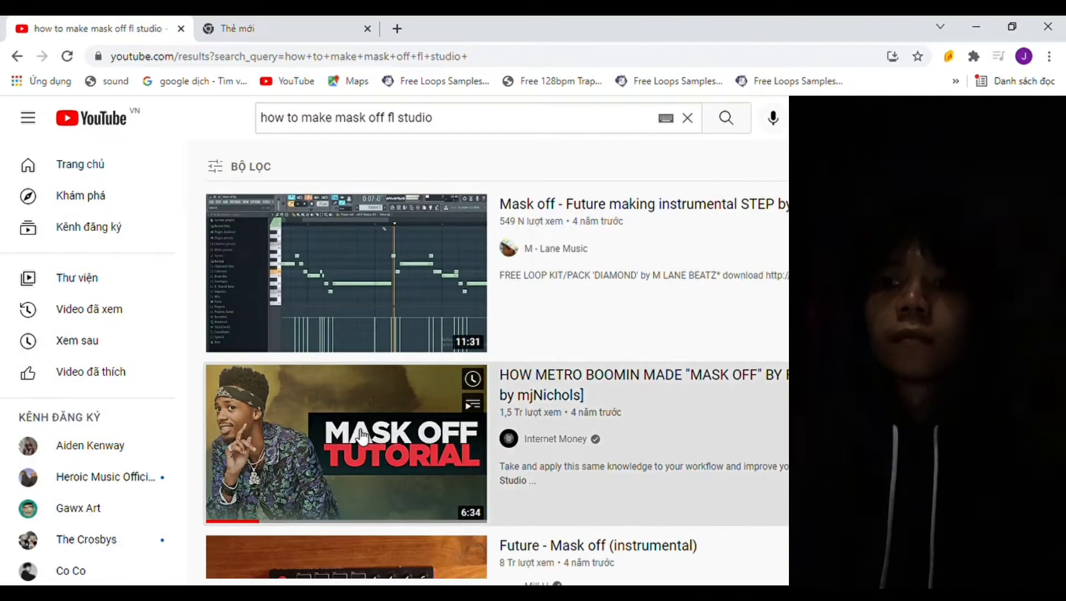
{"action": "left_click", "coordinate": [355, 426]}
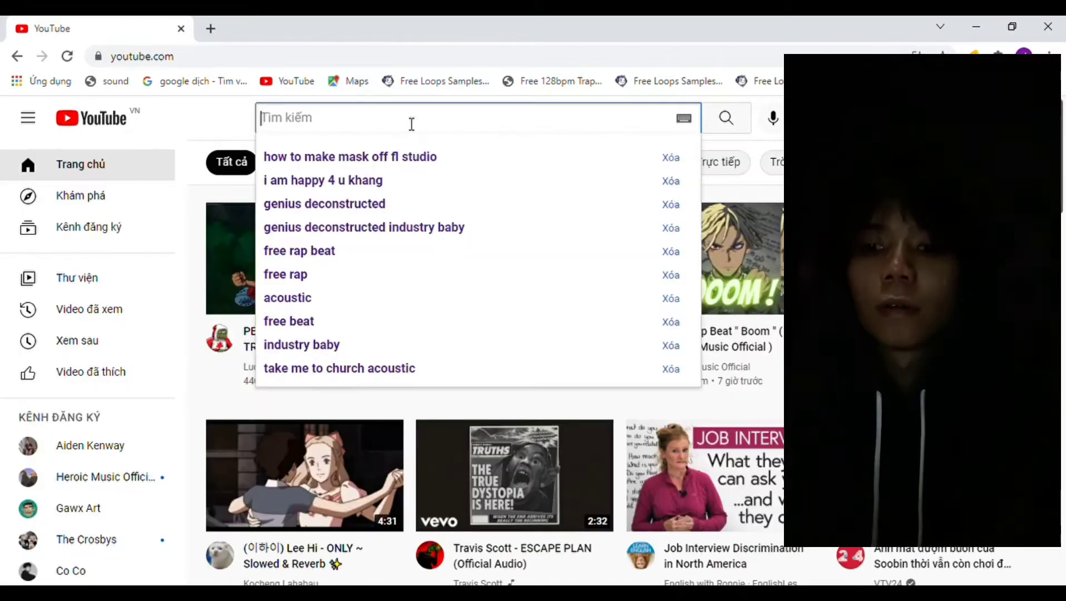
Step: Search YouTube for "prison song" and open the Tommy Butler - Prison Song video with the Mask Off sample
{"action": "type", "text": "prison"}
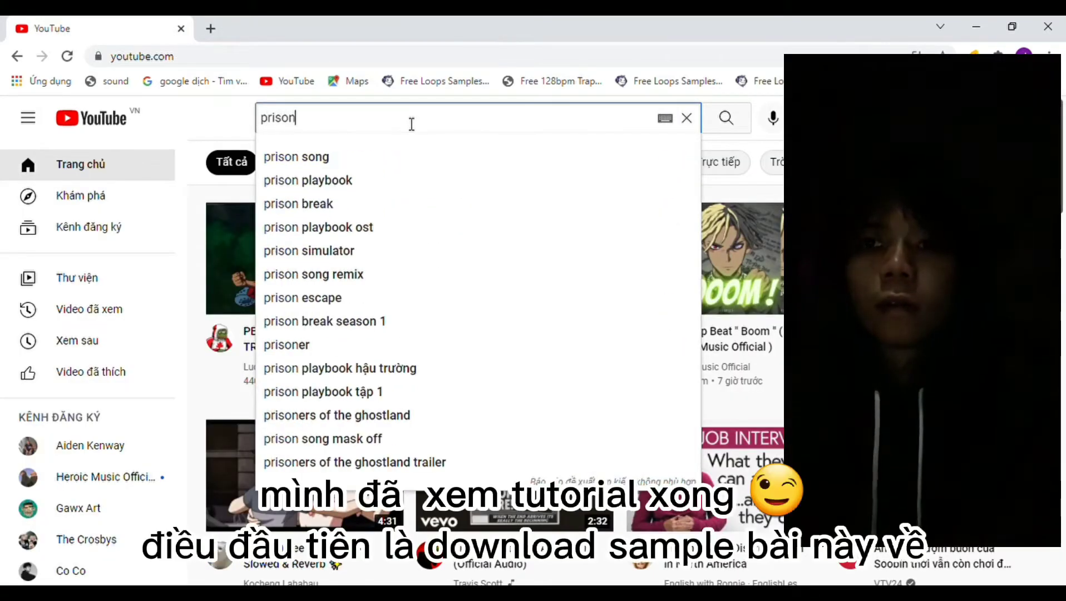
{"action": "left_click", "coordinate": [376, 155]}
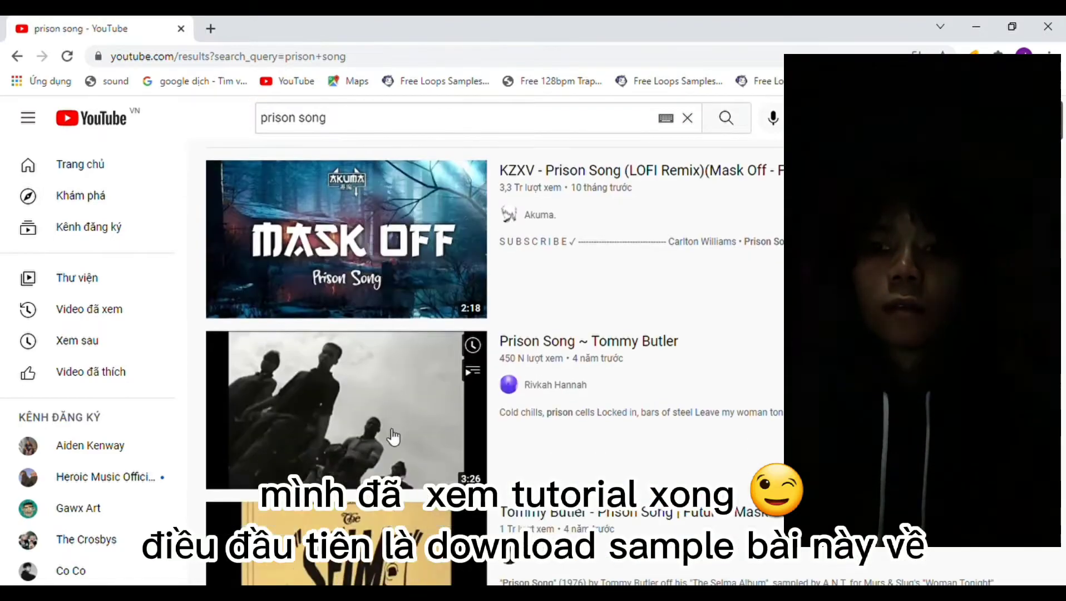
{"action": "scroll", "coordinate": [364, 398], "scroll_direction": "down", "scroll_amount": 4}
{"action": "left_click", "coordinate": [364, 398]}
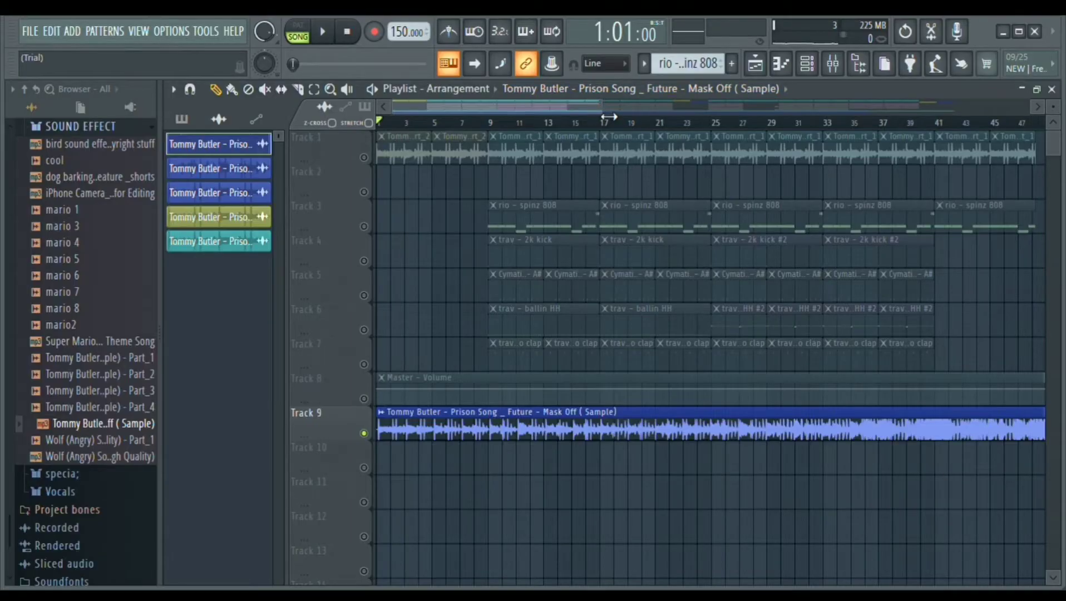
Step: In FL Studio, slice the silence off the start of the Prison Song sample on Track 9 and move the clip to bar 1
{"action": "left_click_drag", "start_coordinate": [609, 117], "coordinate": [438, 148]}
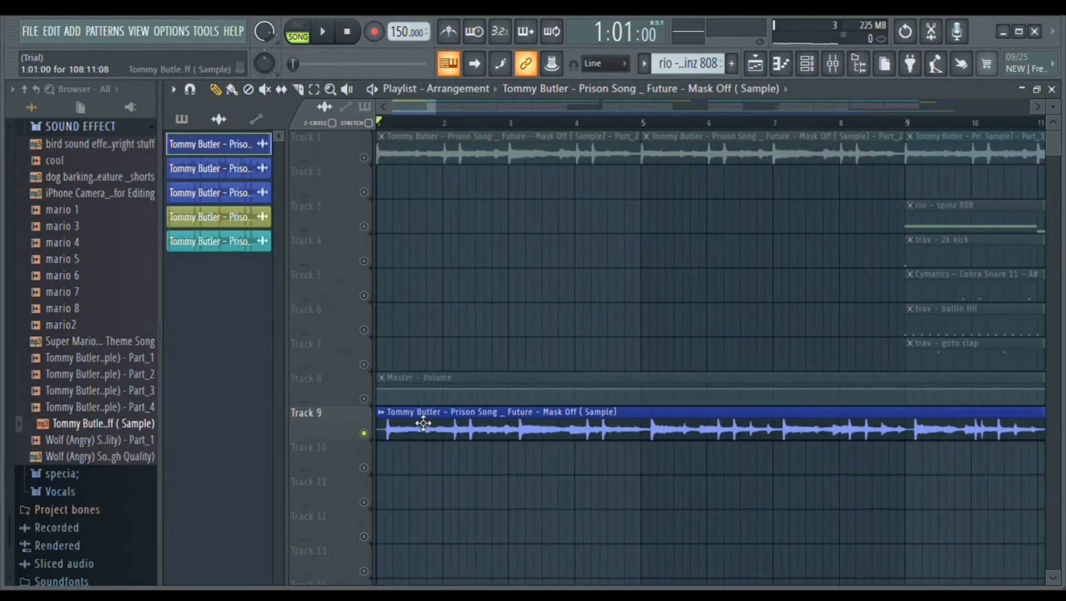
{"action": "key", "text": "space"}
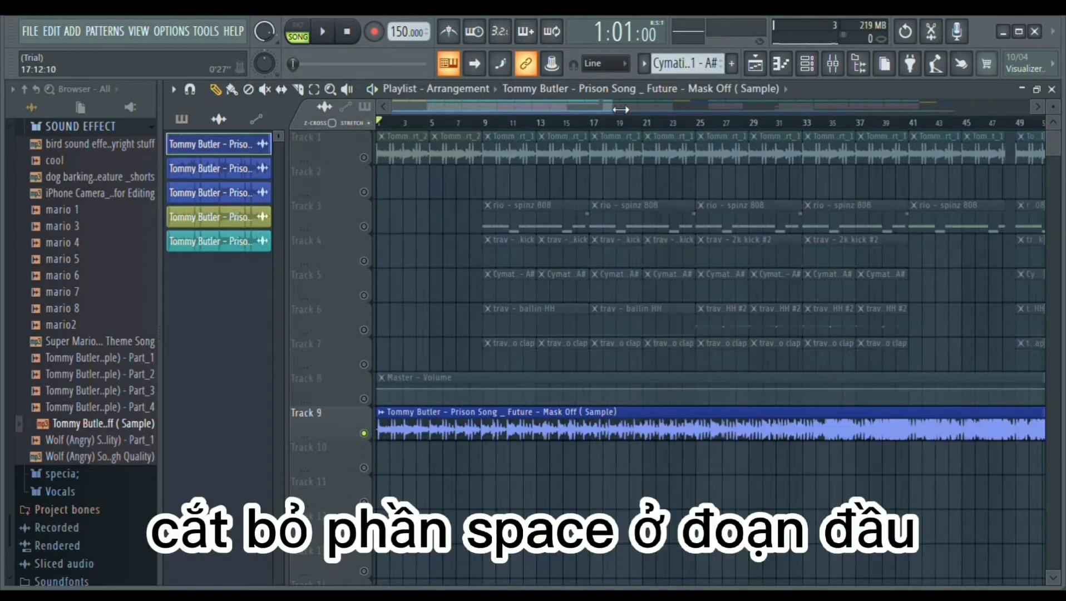
{"action": "scroll", "coordinate": [406, 437], "scroll_direction": "up", "scroll_amount": 5}
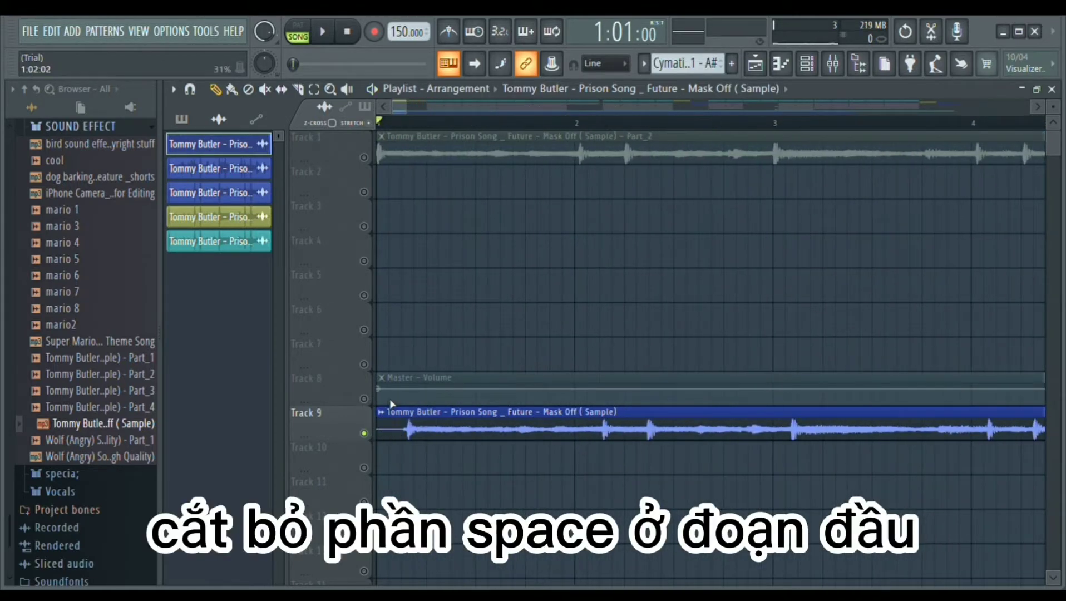
{"action": "key", "text": "c"}
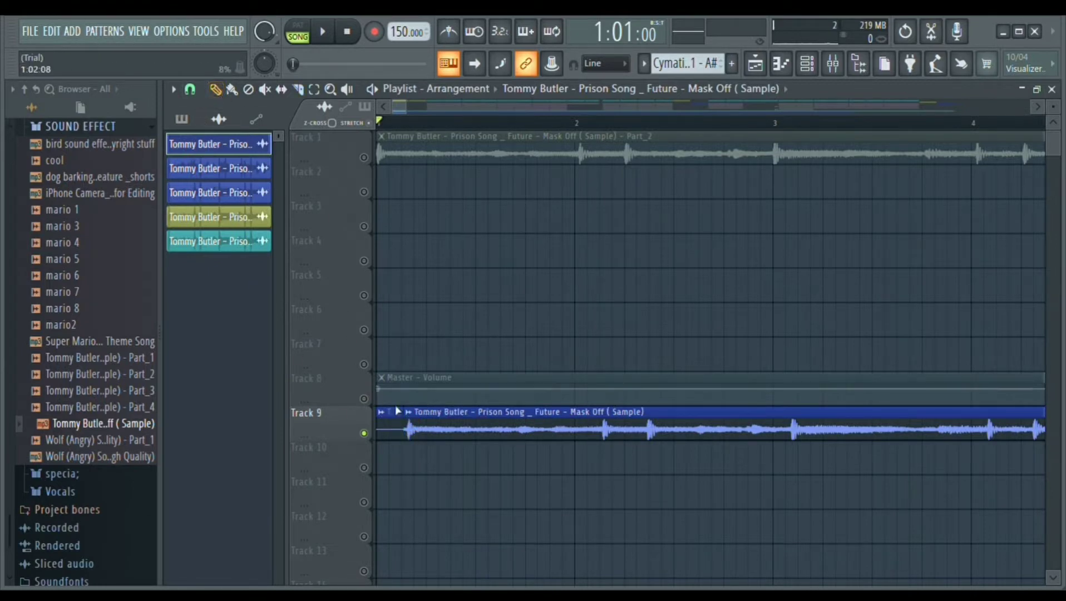
{"action": "left_click_drag", "start_coordinate": [459, 434], "coordinate": [430, 436]}
{"action": "scroll", "coordinate": [384, 119], "scroll_direction": "up", "scroll_amount": 5}
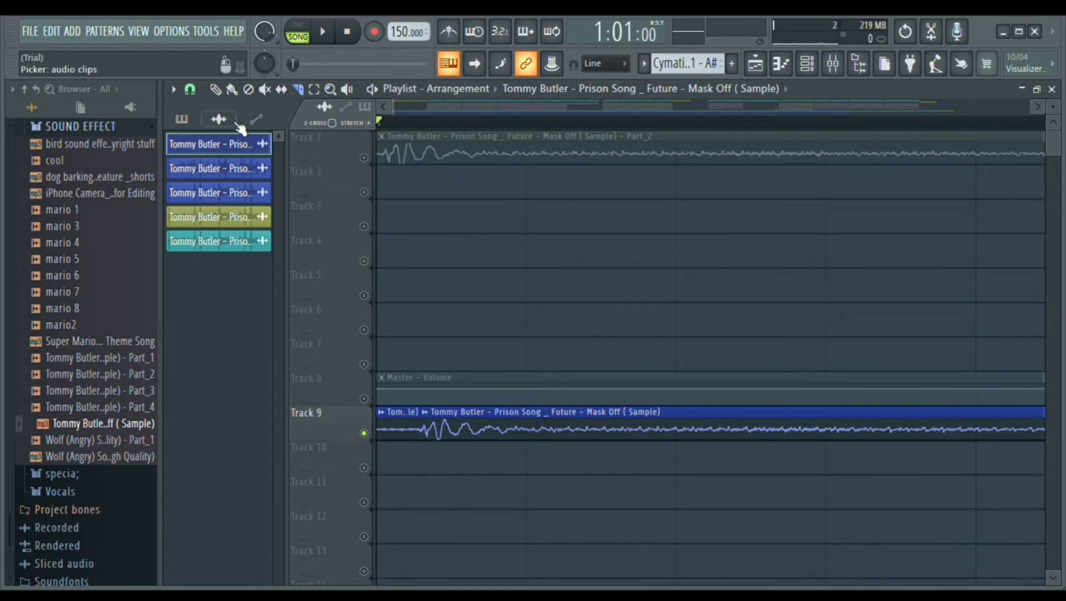
{"action": "left_click_drag", "start_coordinate": [595, 429], "coordinate": [555, 426]}
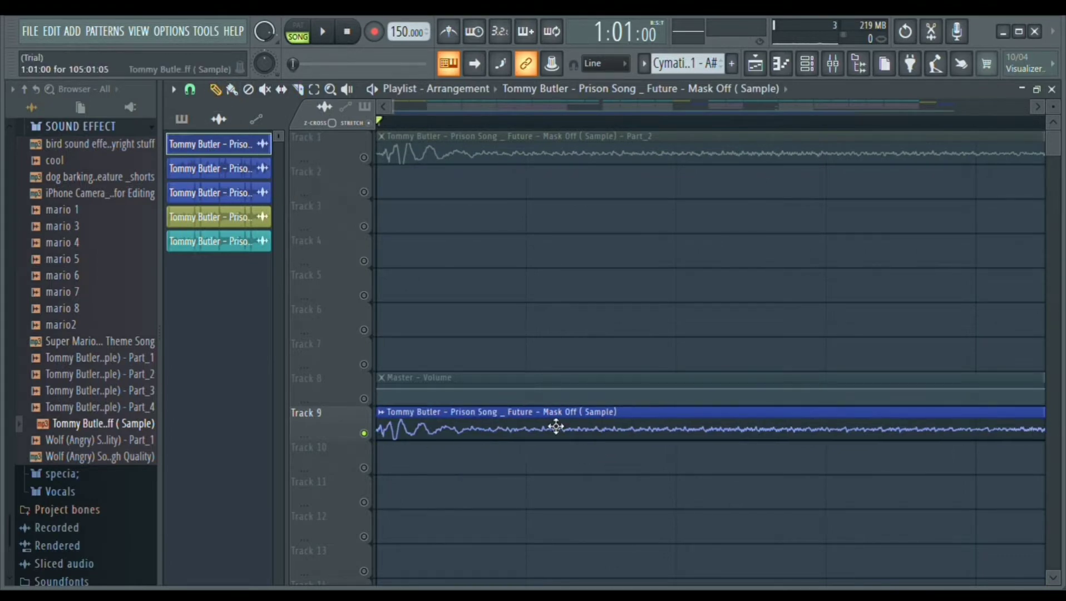
Step: Play the Track 9 sample to find its first phrase, slice it just before the hit preceding bar 5, and delete the remainder
{"action": "scroll", "coordinate": [551, 181], "scroll_direction": "down", "scroll_amount": 5}
{"action": "key", "text": "space"}
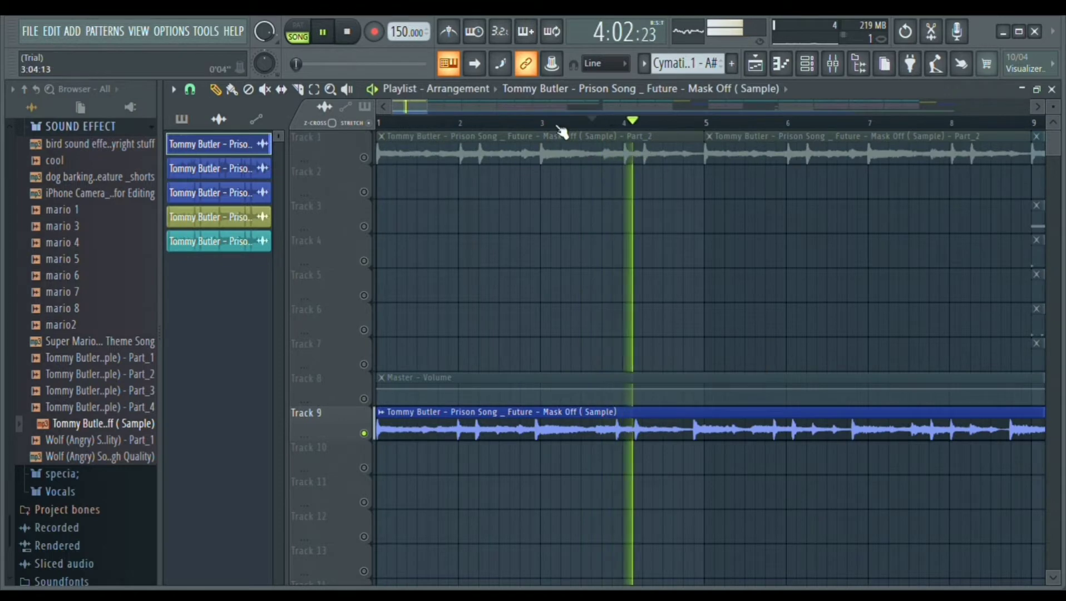
{"action": "scroll", "coordinate": [423, 108], "scroll_direction": "up", "scroll_amount": 2}
{"action": "left_click_drag", "start_coordinate": [411, 108], "coordinate": [426, 109]}
{"action": "key", "text": "space"}
{"action": "left_click_drag", "start_coordinate": [435, 108], "coordinate": [416, 139]}
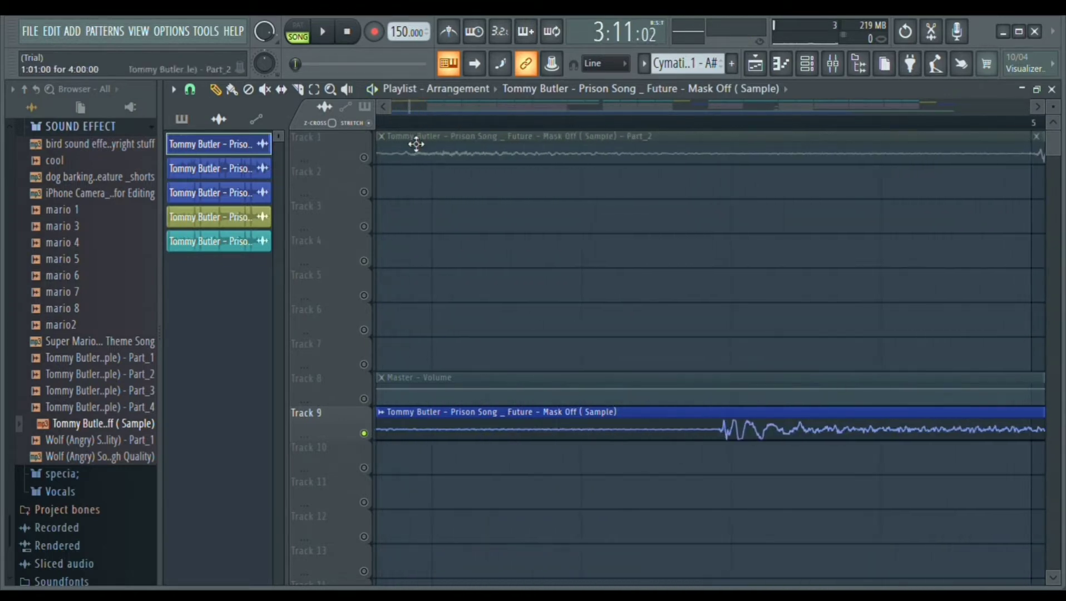
{"action": "left_click", "coordinate": [303, 92]}
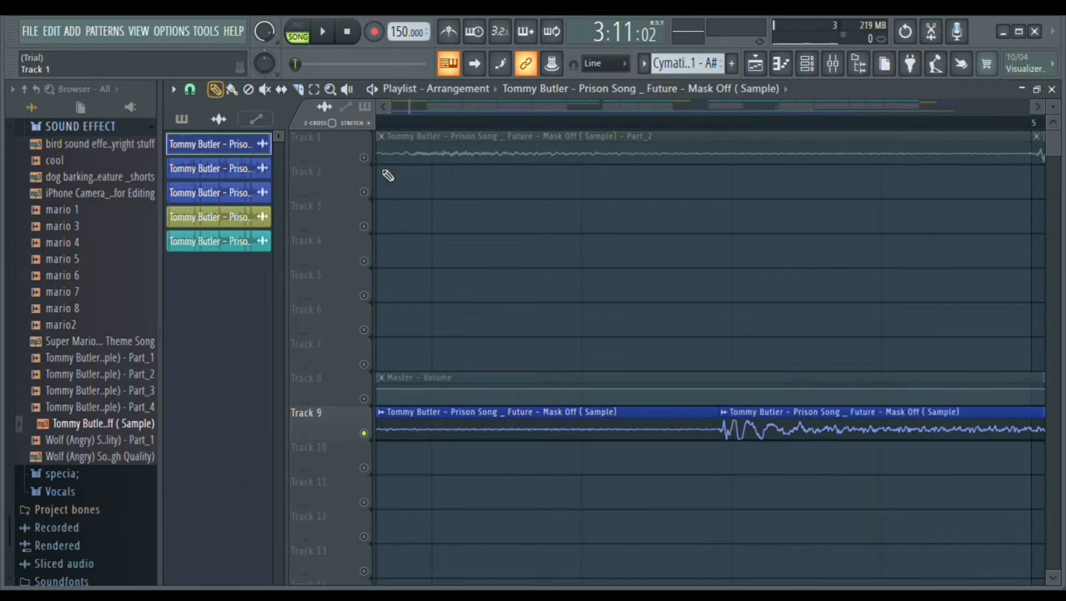
{"action": "right_click", "coordinate": [859, 430]}
{"action": "key", "text": "space"}
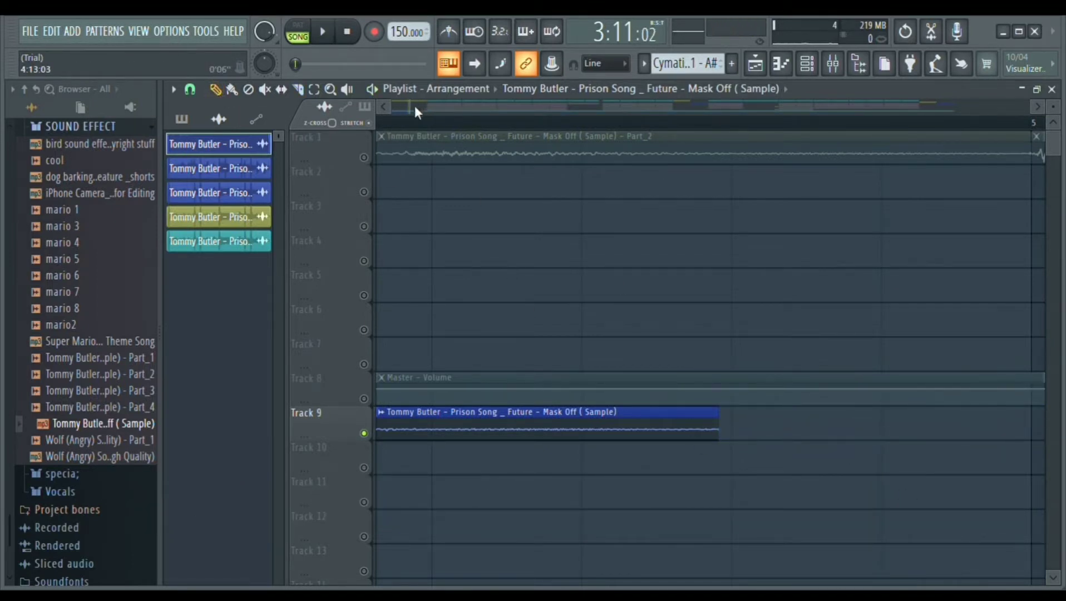
{"action": "left_click_drag", "start_coordinate": [416, 108], "coordinate": [393, 110]}
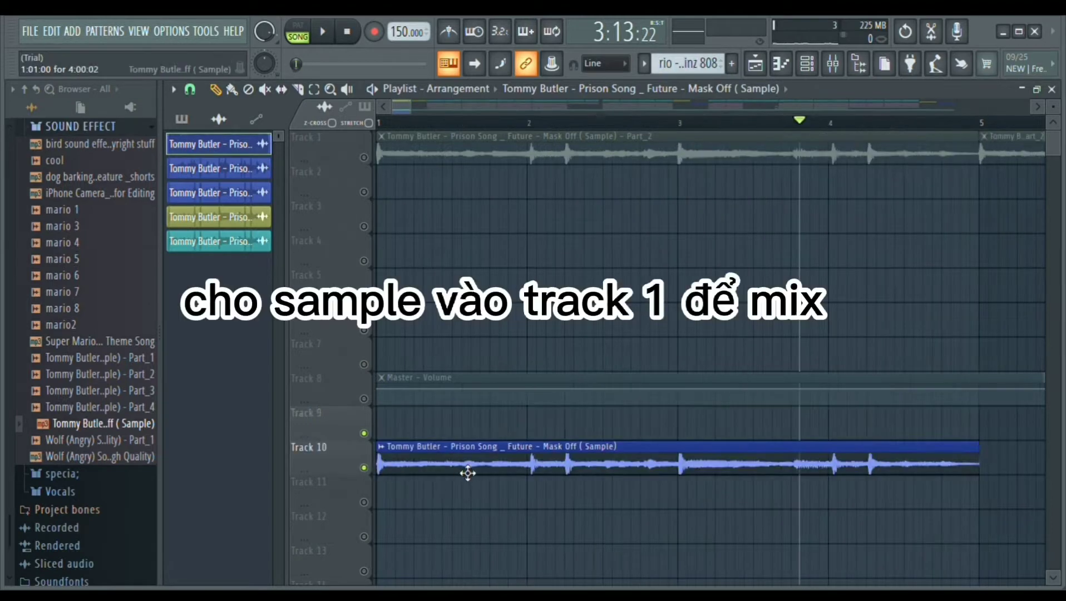
Step: Route the Prison Song sample to mixer track 1 and set Fruity Love Philter on Insert 1 to the Basic preset
{"action": "double_click", "coordinate": [470, 465]}
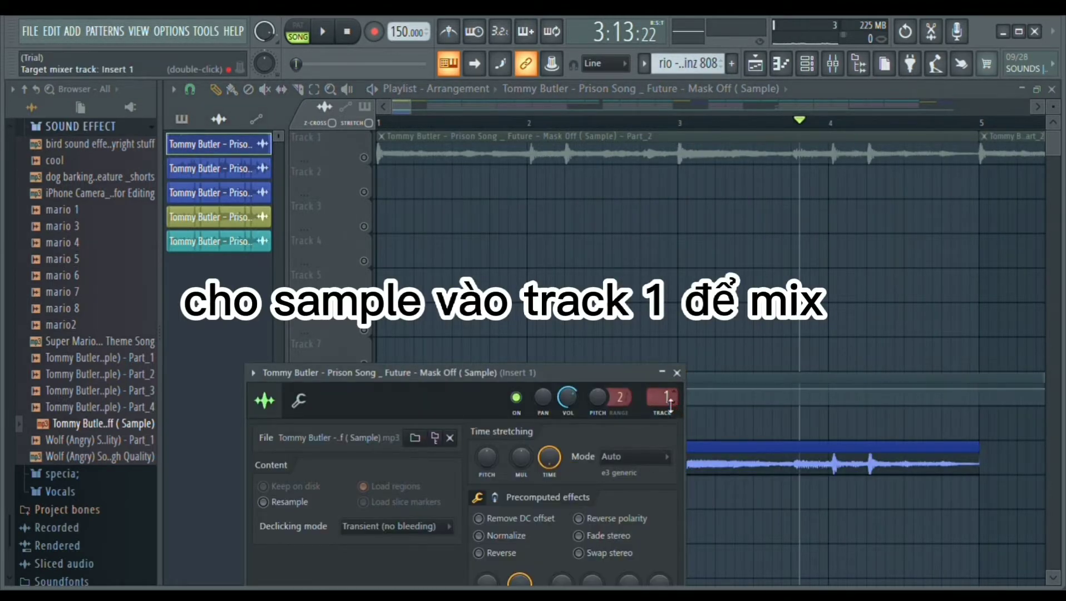
{"action": "left_click", "coordinate": [832, 66]}
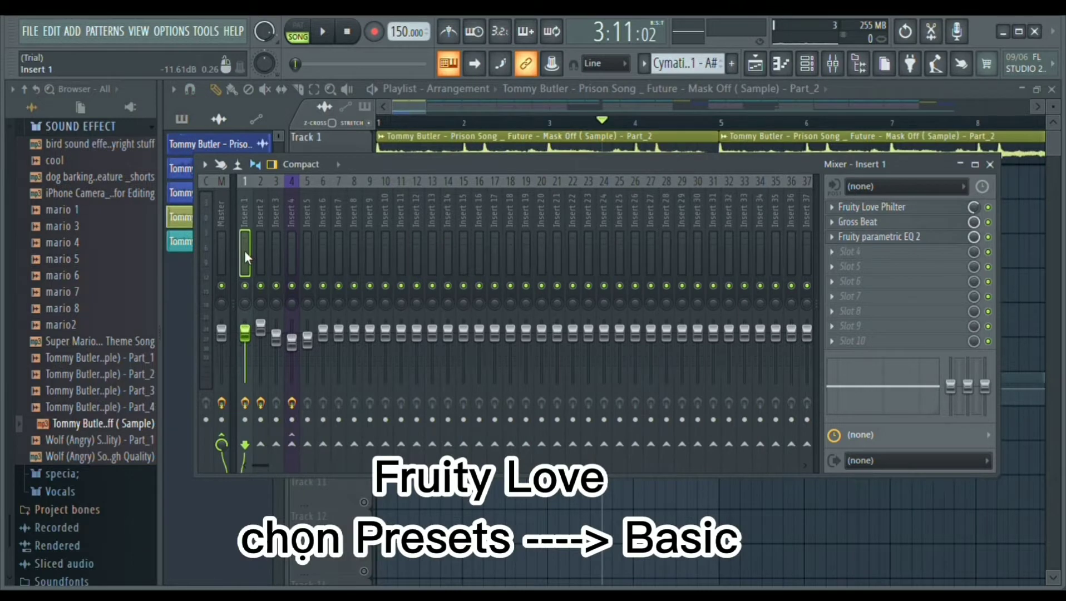
{"action": "left_click", "coordinate": [906, 207]}
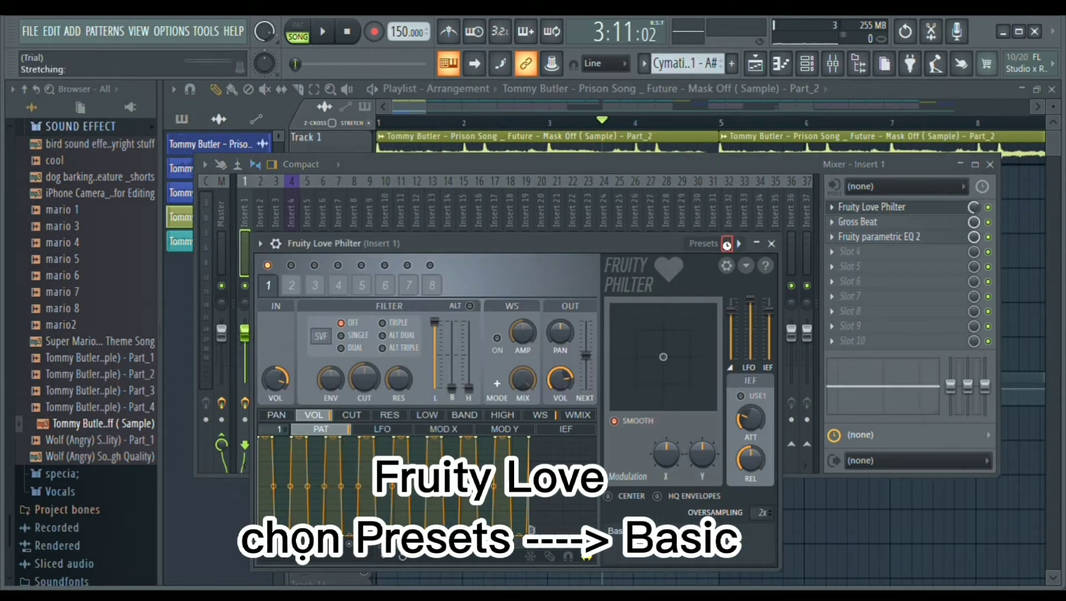
{"action": "left_click", "coordinate": [727, 244]}
{"action": "left_click", "coordinate": [751, 270]}
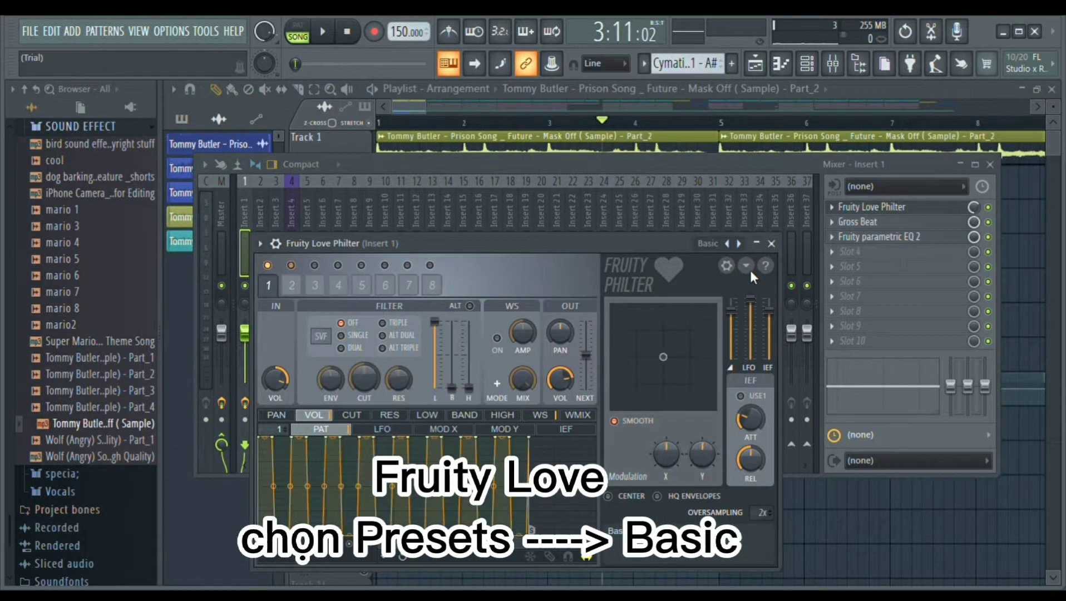
{"action": "right_click", "coordinate": [974, 208]}
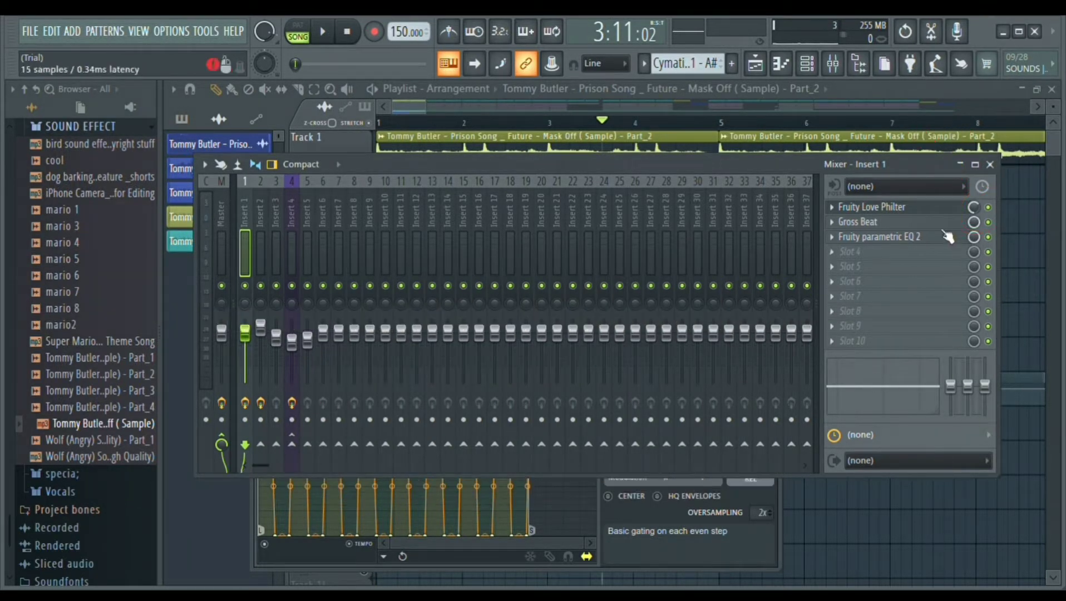
Step: Set Gross Beat on Insert 1 to 1/2 Speed in the Momentary preset and open Fruity parametric EQ 2
{"action": "left_click", "coordinate": [885, 223]}
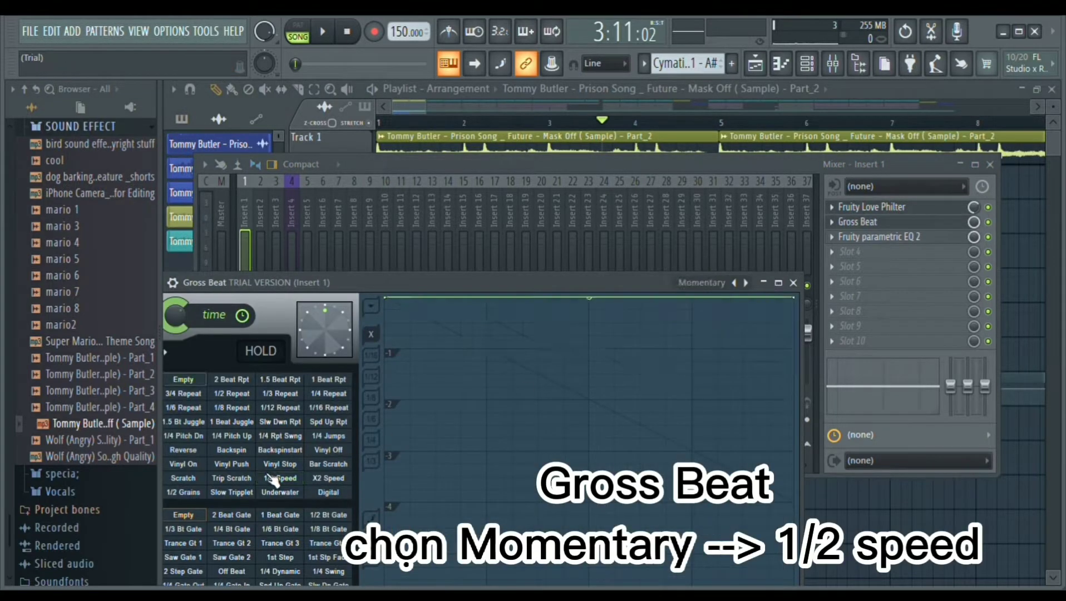
{"action": "left_click", "coordinate": [273, 479]}
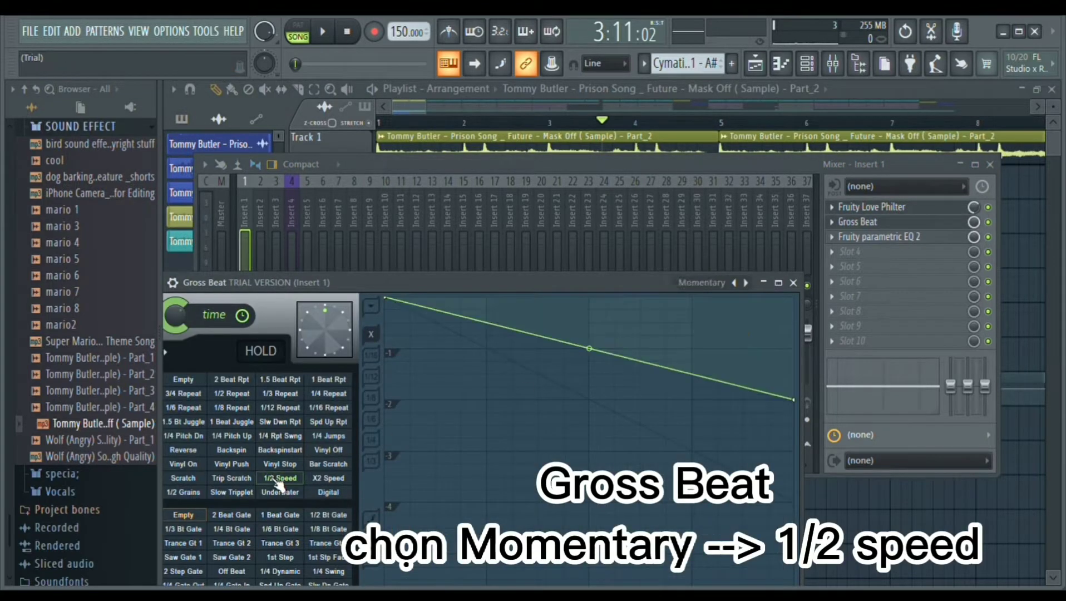
{"action": "left_click", "coordinate": [794, 282]}
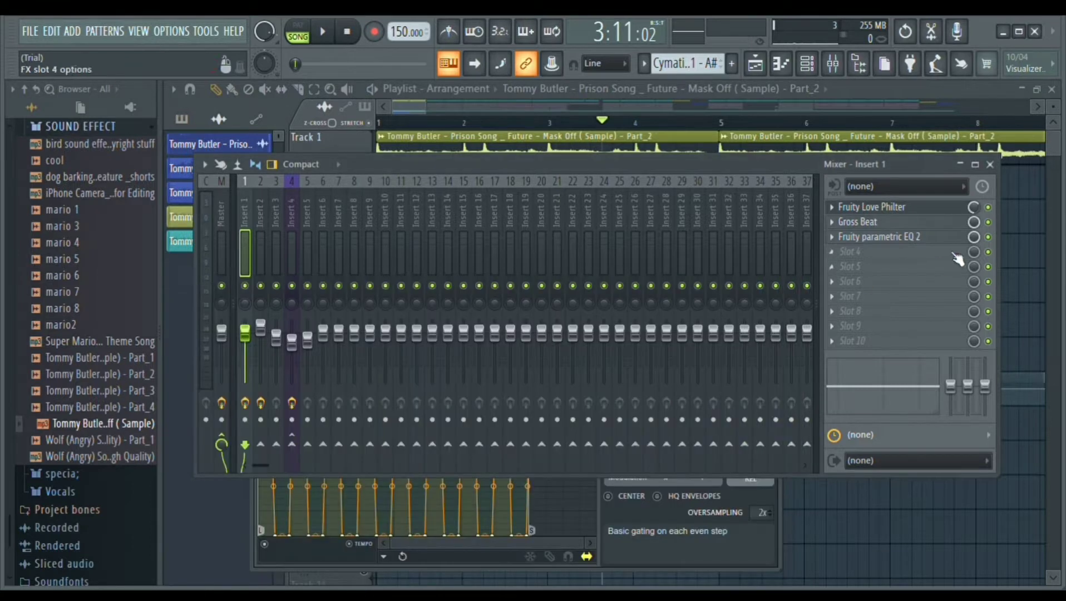
{"action": "left_click", "coordinate": [912, 238]}
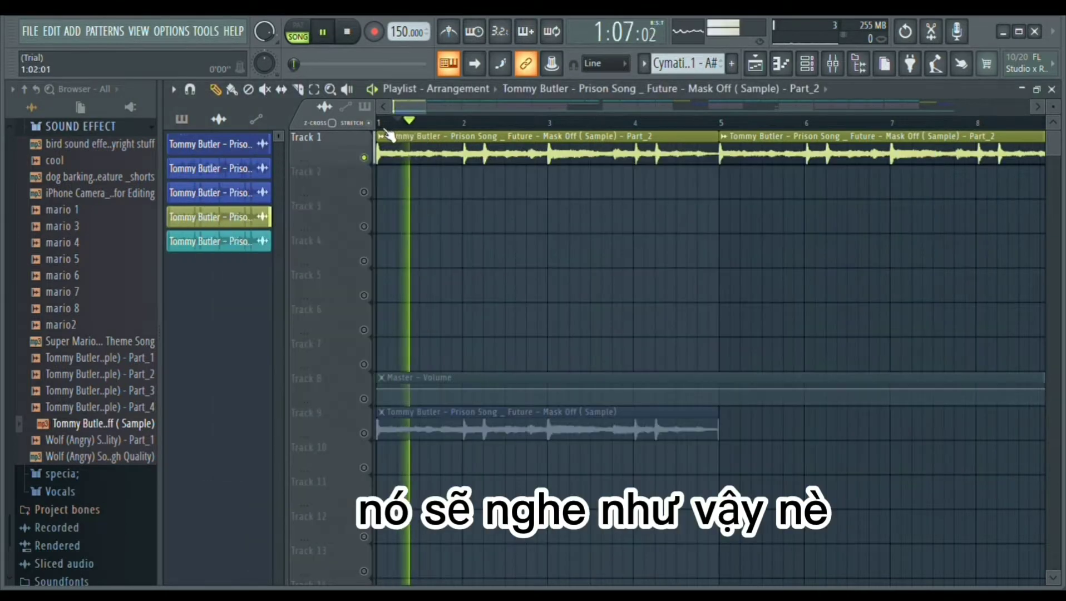
Step: Play the intro on Track 1 with Insert 1's Love Philter, Gross Beat and EQ effects bypassed and enabled to compare the sound
{"action": "key", "text": "F9"}
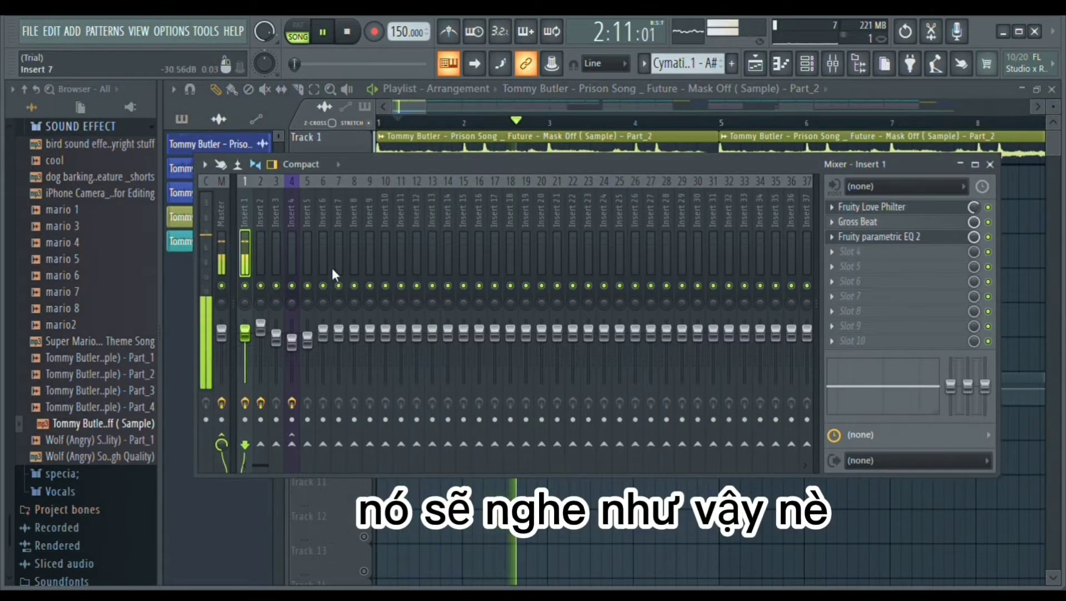
{"action": "key", "text": "space"}
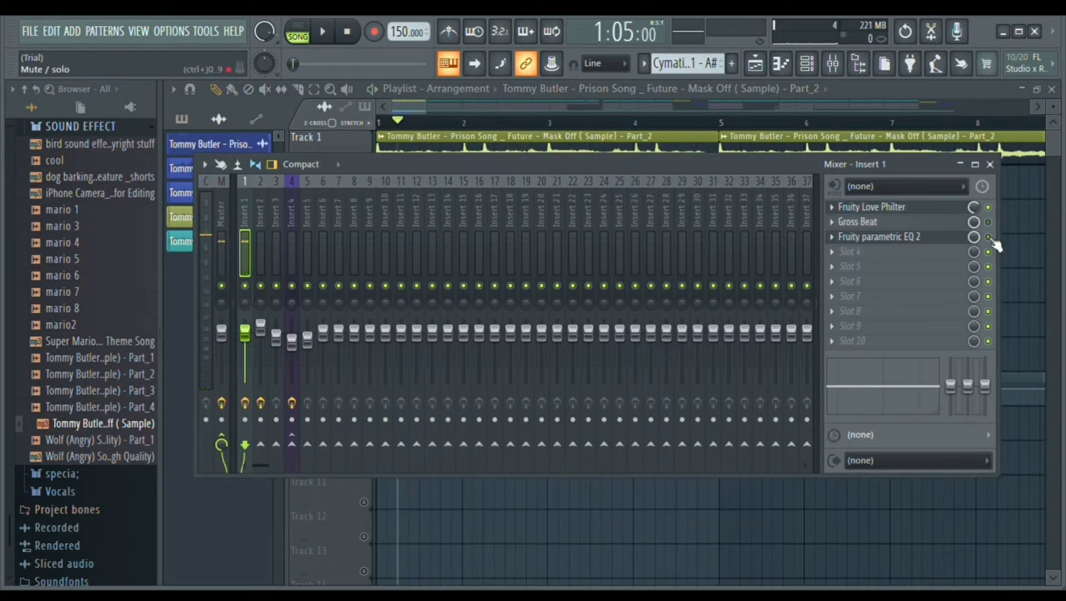
{"action": "key", "text": "space"}
{"action": "key", "text": "space"}
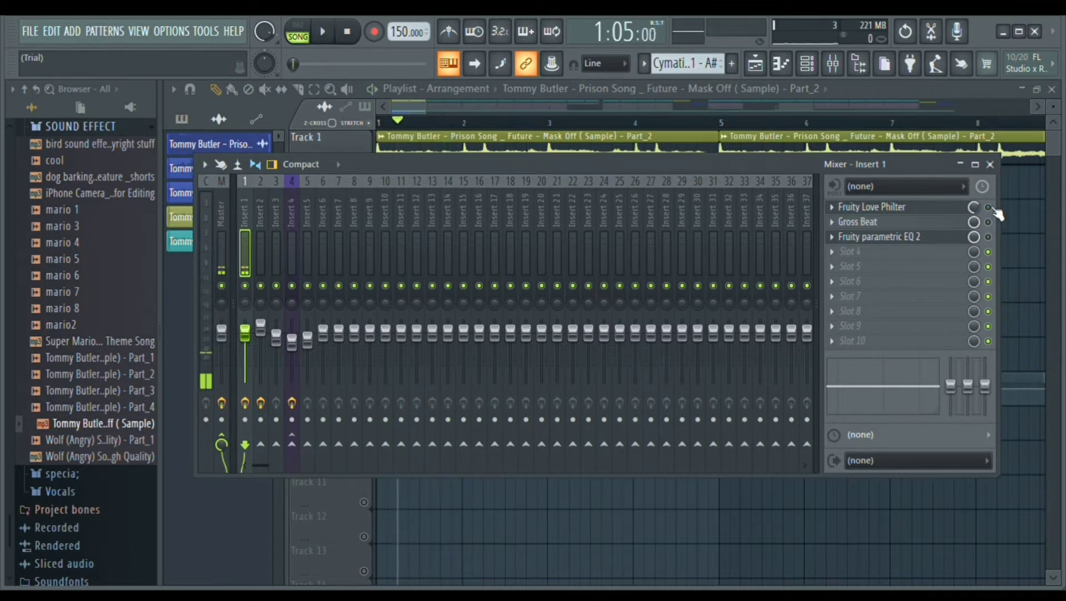
{"action": "key", "text": "space"}
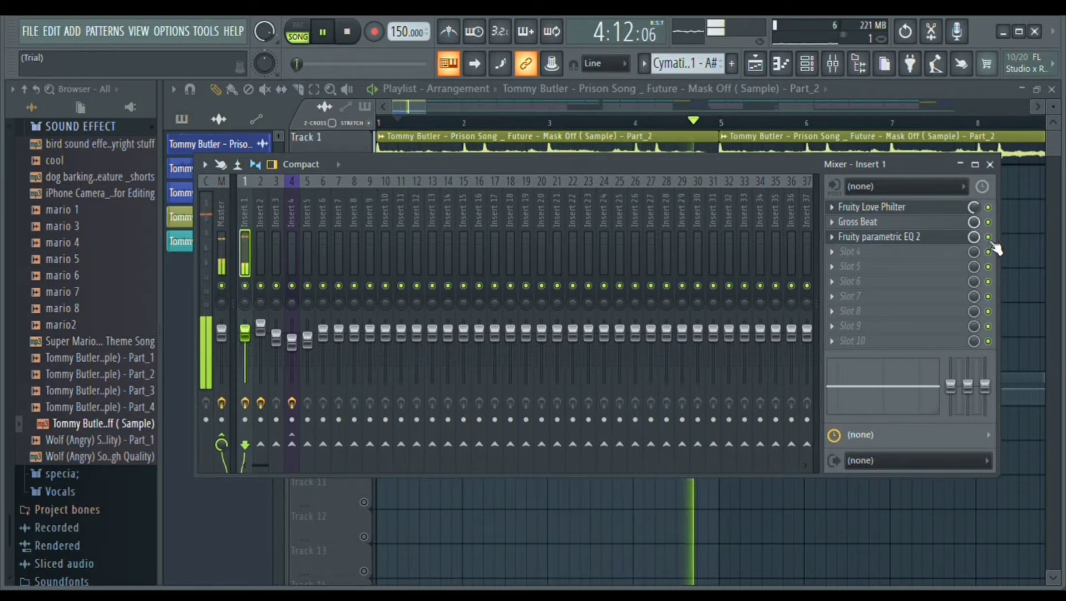
{"action": "left_click", "coordinate": [989, 164]}
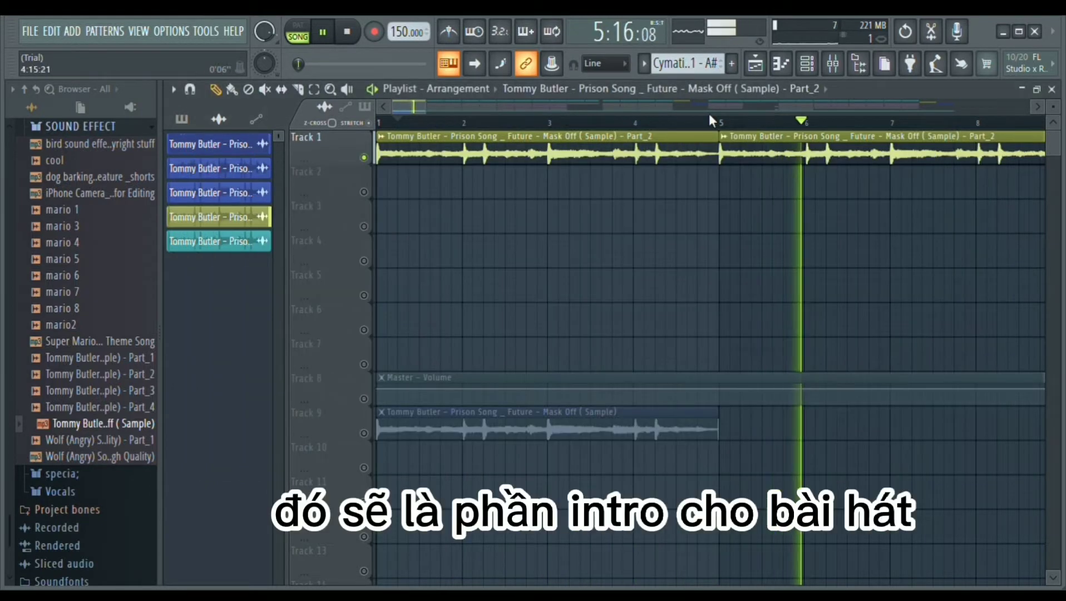
{"action": "left_click_drag", "start_coordinate": [425, 107], "coordinate": [471, 112]}
{"action": "key", "text": "space"}
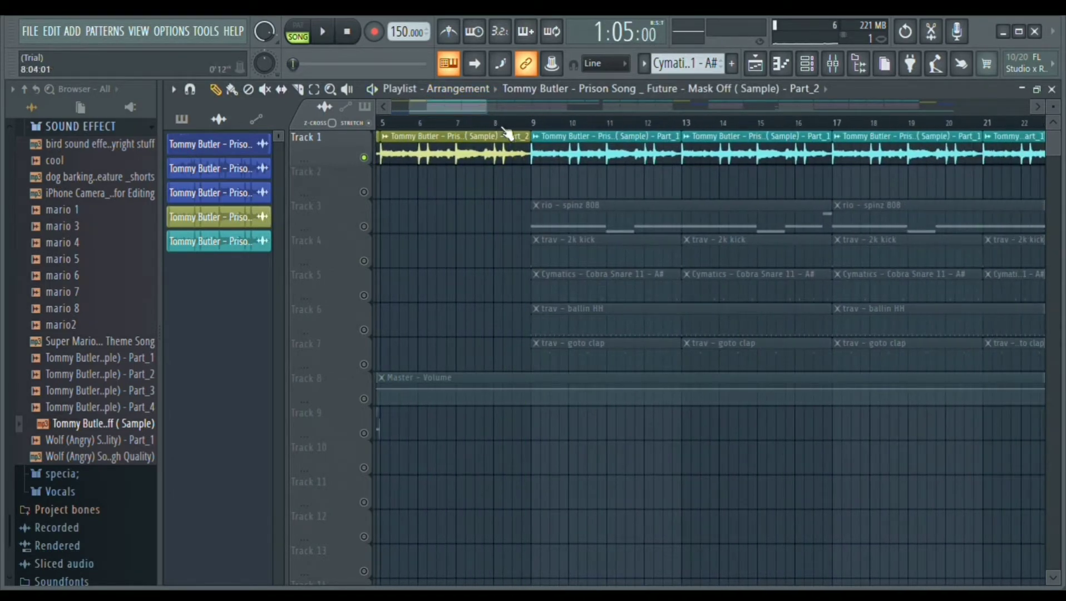
Step: Inspect the channel settings of the Prison Song Part_1 clip at bar 9 and open Fruity parametric EQ 2 on Insert 2
{"action": "double_click", "coordinate": [549, 161]}
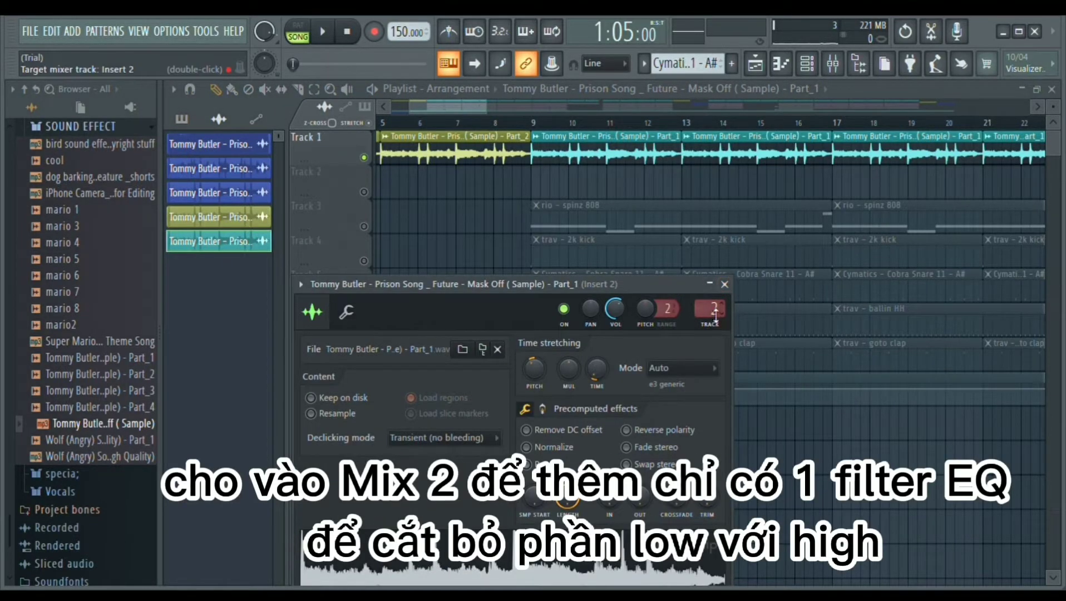
{"action": "left_click", "coordinate": [833, 70]}
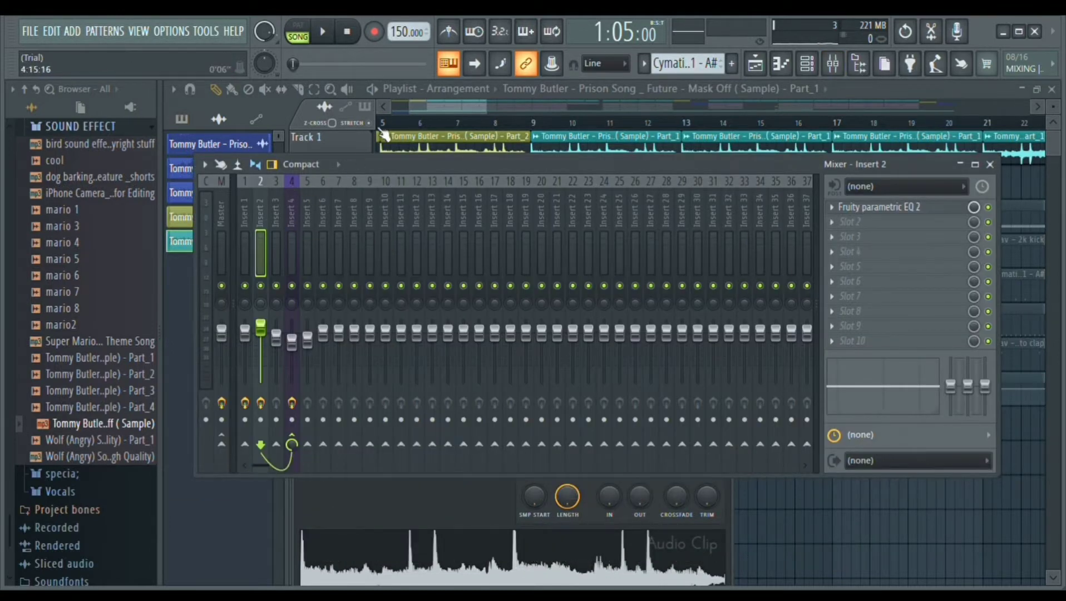
{"action": "left_click", "coordinate": [902, 211]}
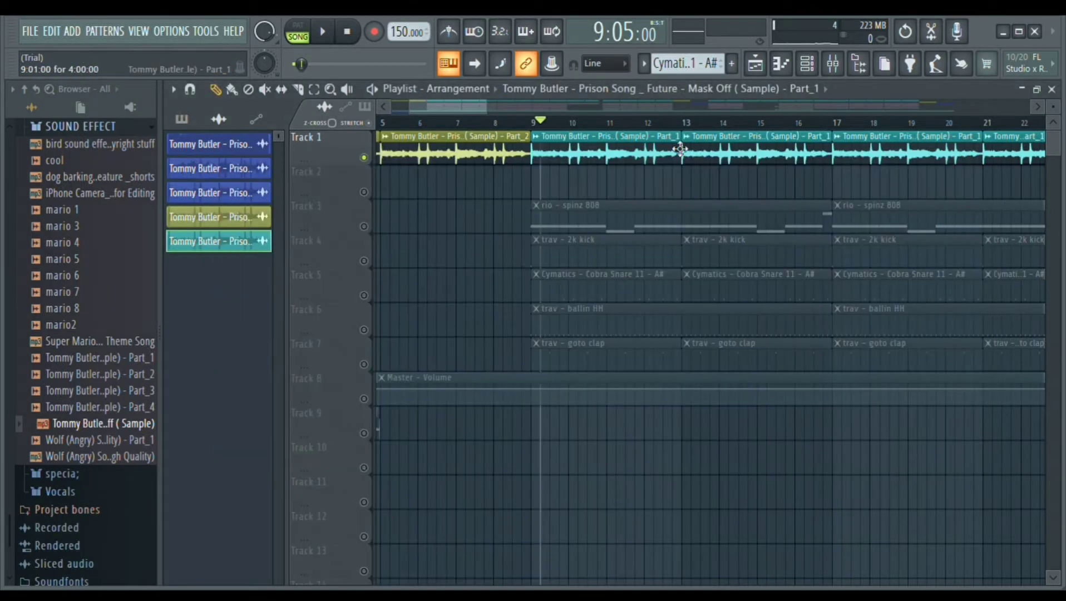
Step: Play Track 1 from bar 9 and use Insert 2's EQ switch to compare the filtered and unfiltered sound
{"action": "key", "text": "F9"}
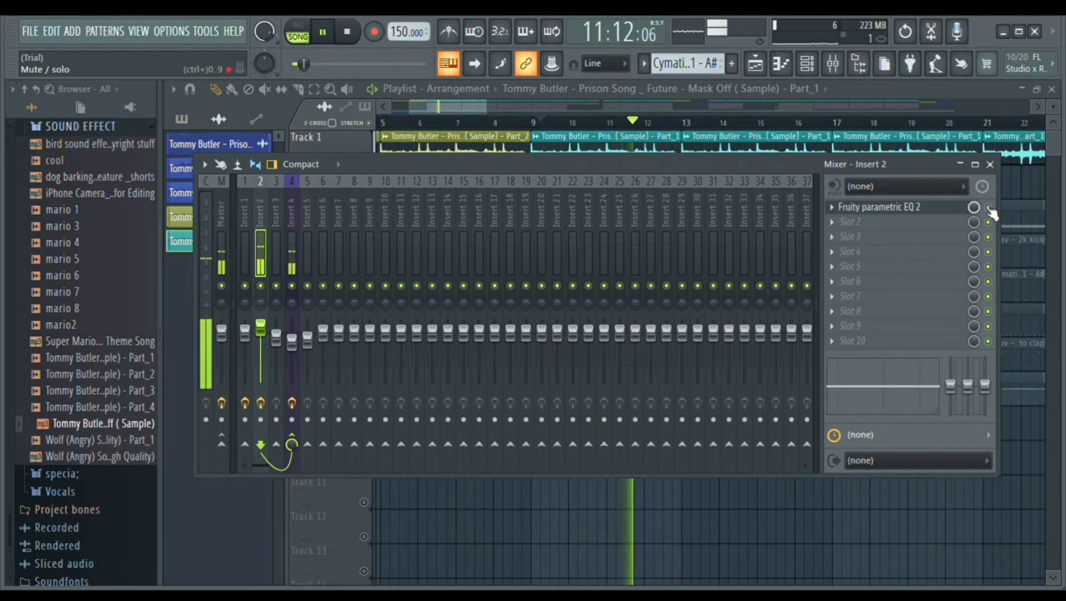
{"action": "left_click", "coordinate": [991, 165]}
{"action": "key", "text": "space"}
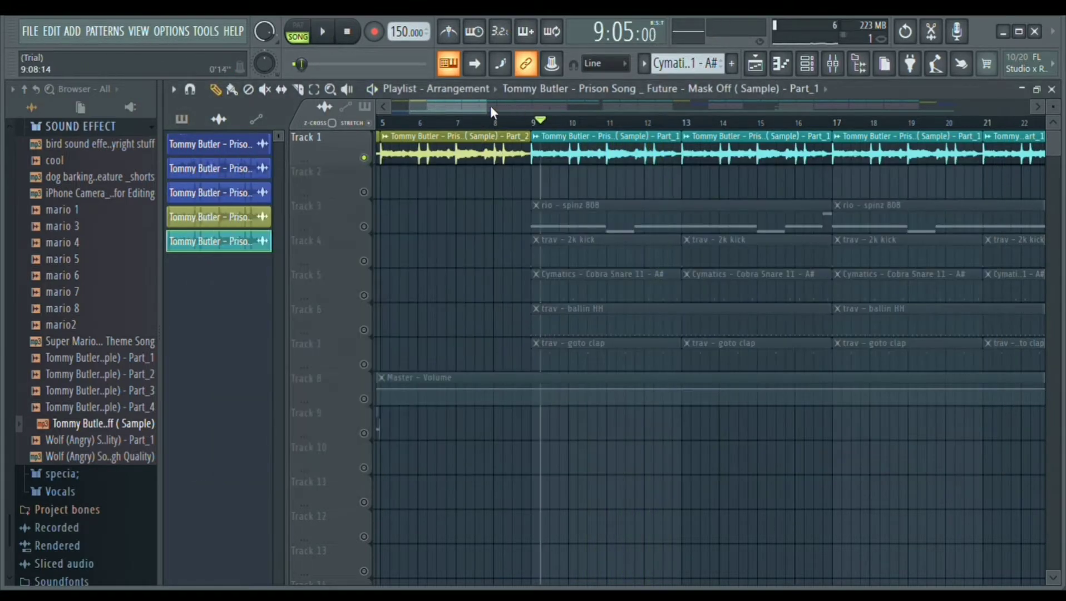
Step: Play the Track 9 sample to find the outro phrase, slice it at bar 21 and delete the part before it
{"action": "left_click", "coordinate": [365, 193]}
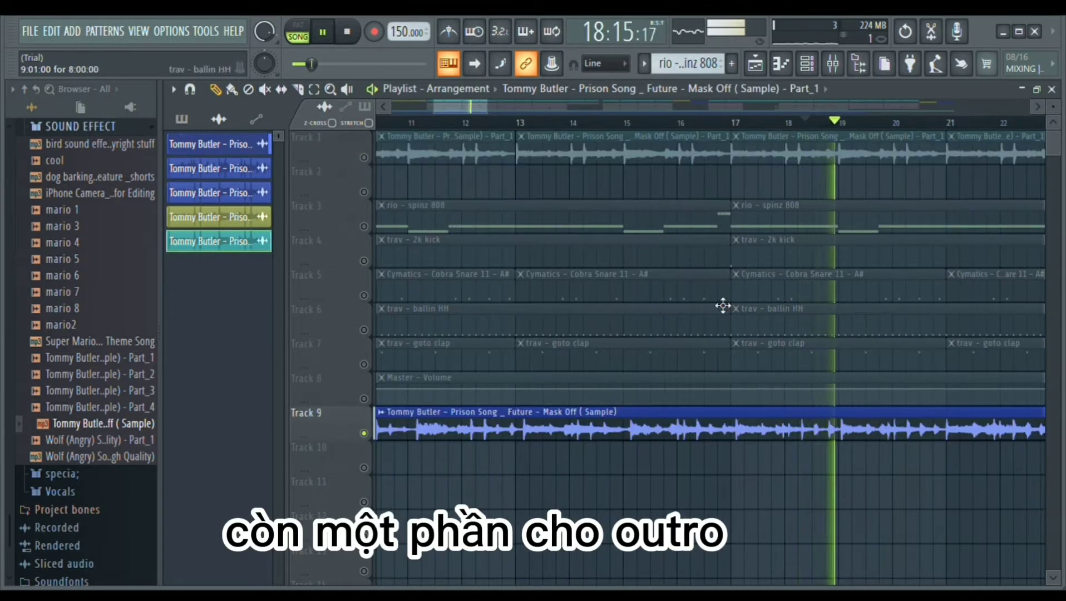
{"action": "left_click_drag", "start_coordinate": [491, 110], "coordinate": [513, 122]}
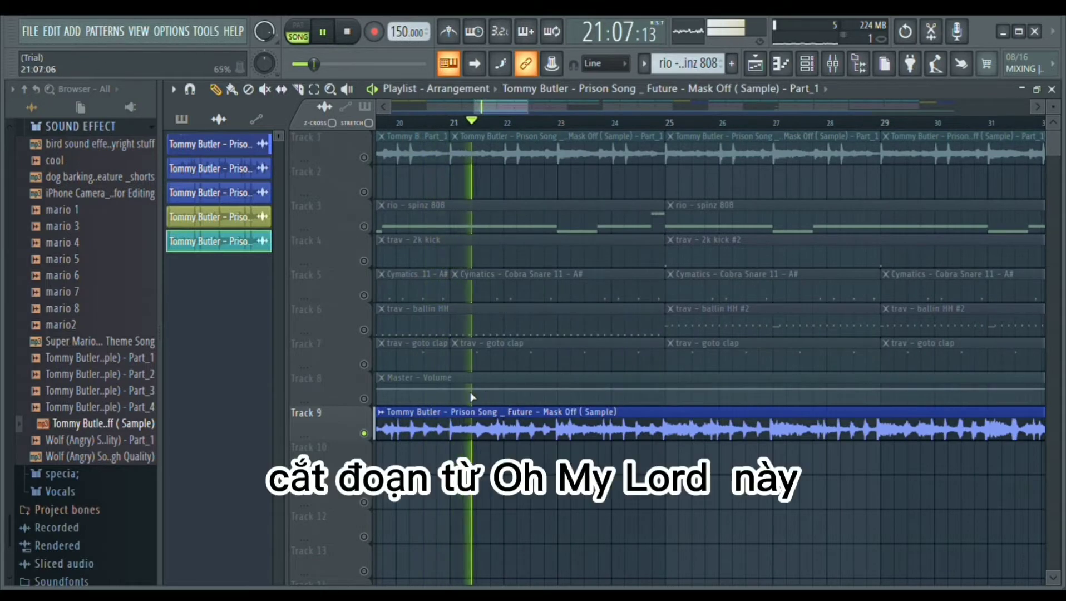
{"action": "key", "text": "space"}
{"action": "left_click_drag", "start_coordinate": [528, 110], "coordinate": [487, 140]}
{"action": "key", "text": "c"}
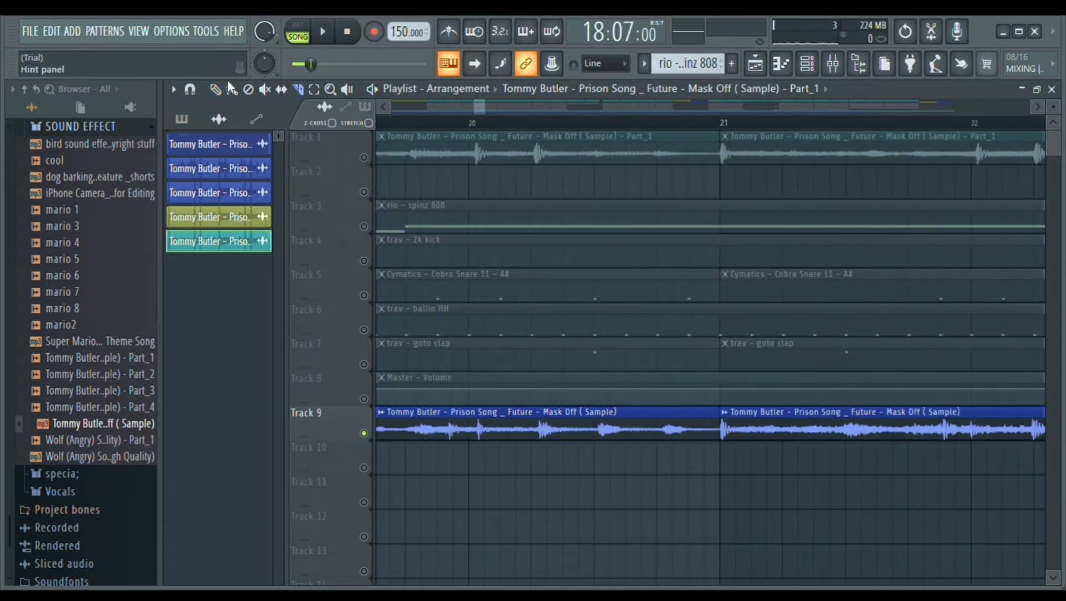
{"action": "right_click", "coordinate": [552, 440]}
{"action": "left_click_drag", "start_coordinate": [484, 107], "coordinate": [515, 107]}
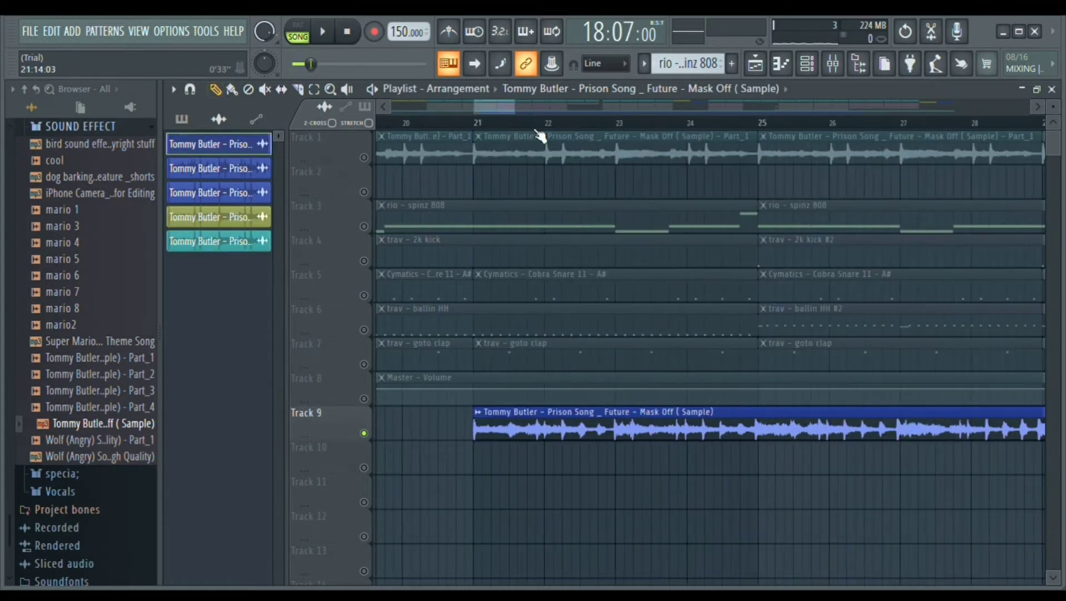
Step: Play the outro phrase, slice its end at bar 25, and route the Prison Song sample to mixer track 2
{"action": "left_click", "coordinate": [554, 122]}
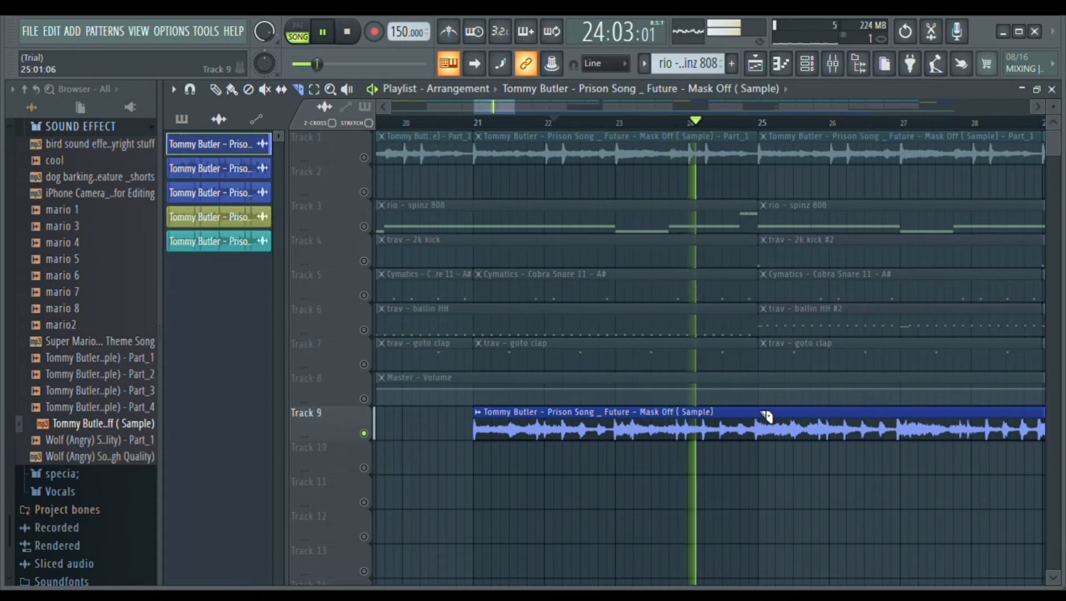
{"action": "left_click_drag", "start_coordinate": [765, 416], "coordinate": [766, 507]}
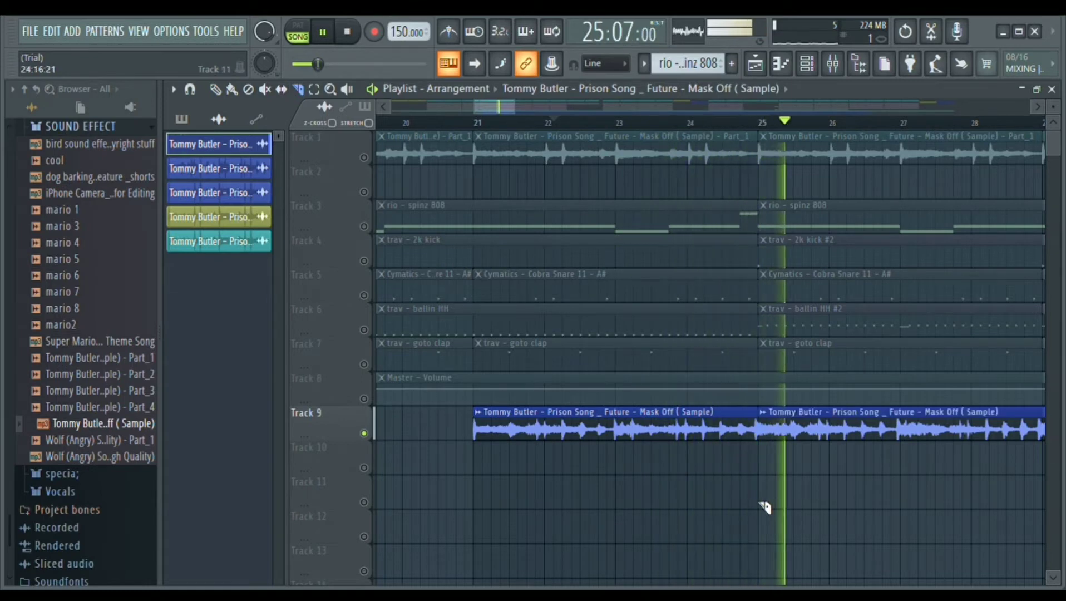
{"action": "key", "text": "space"}
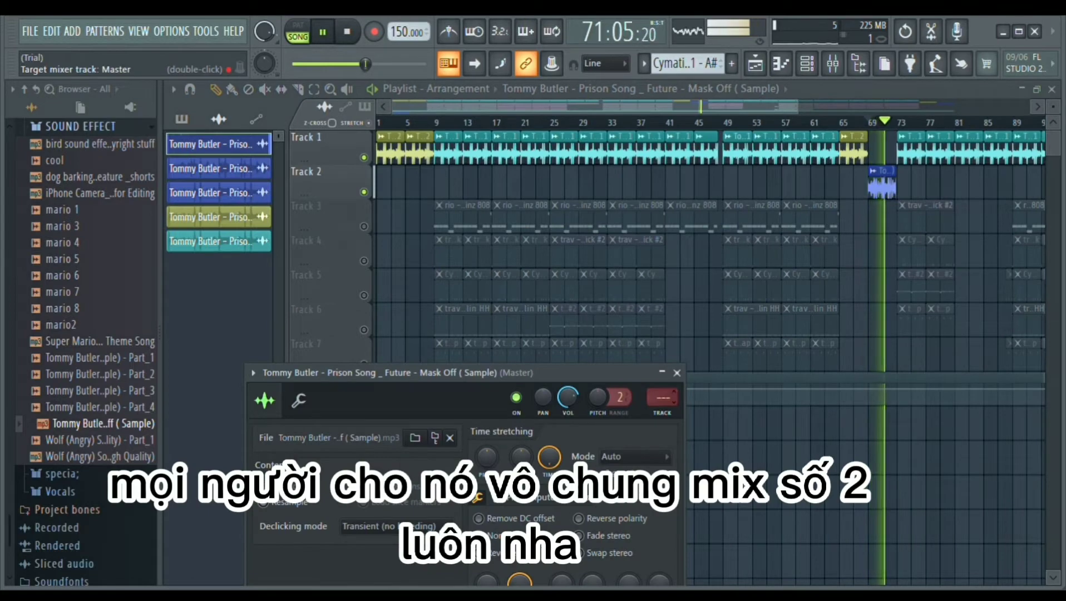
{"action": "scroll", "coordinate": [665, 405], "scroll_direction": "up", "scroll_amount": 2}
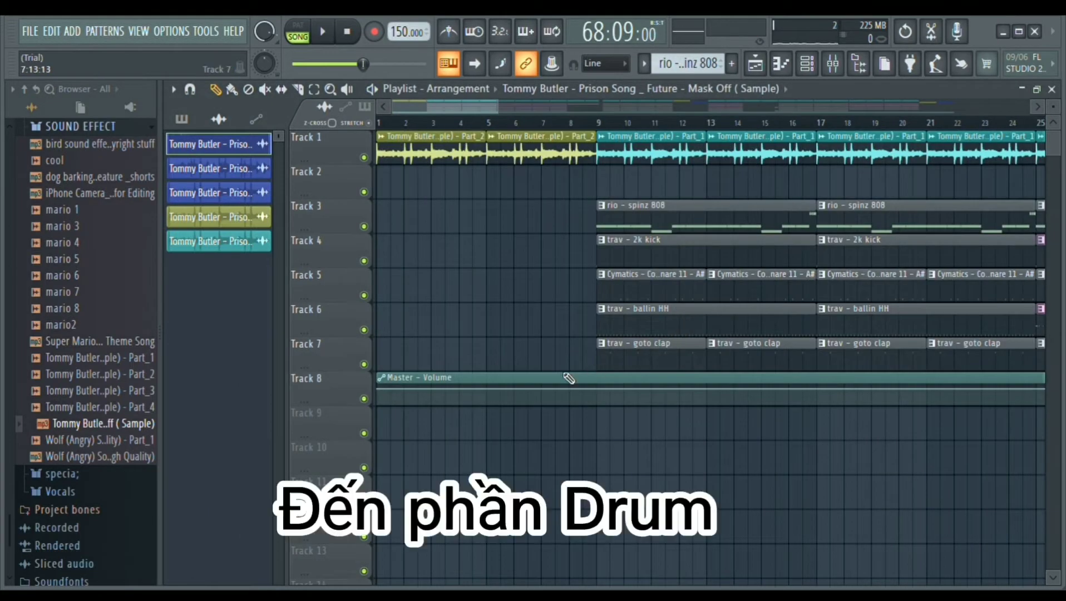
Step: Play the rio - spinz 808 pattern and examine its sampler settings, mixer routing and piano roll notes
{"action": "left_click_drag", "start_coordinate": [562, 370], "coordinate": [558, 205]}
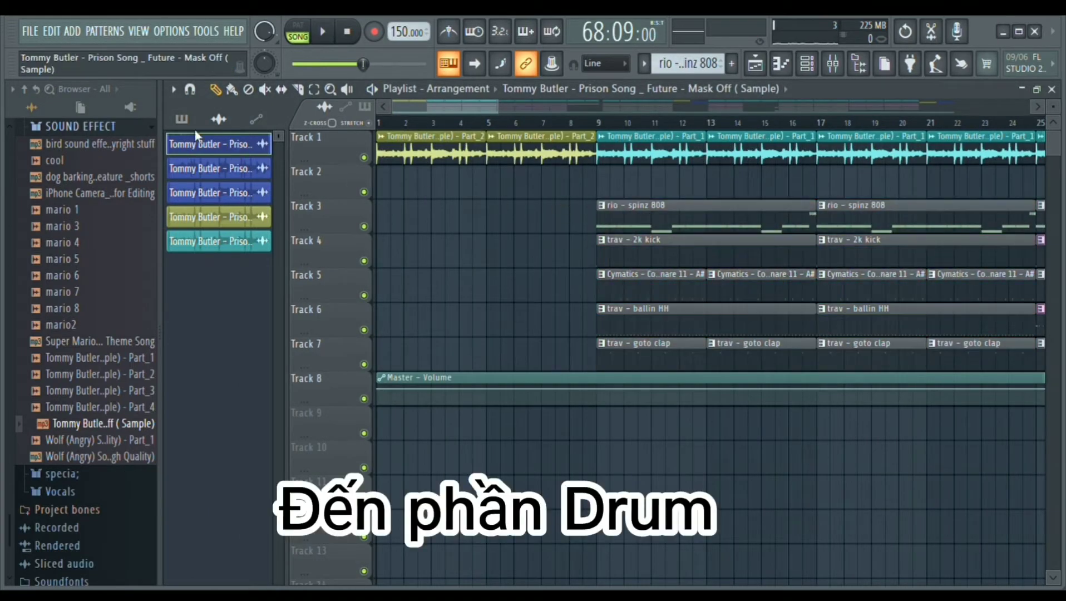
{"action": "left_click", "coordinate": [182, 119]}
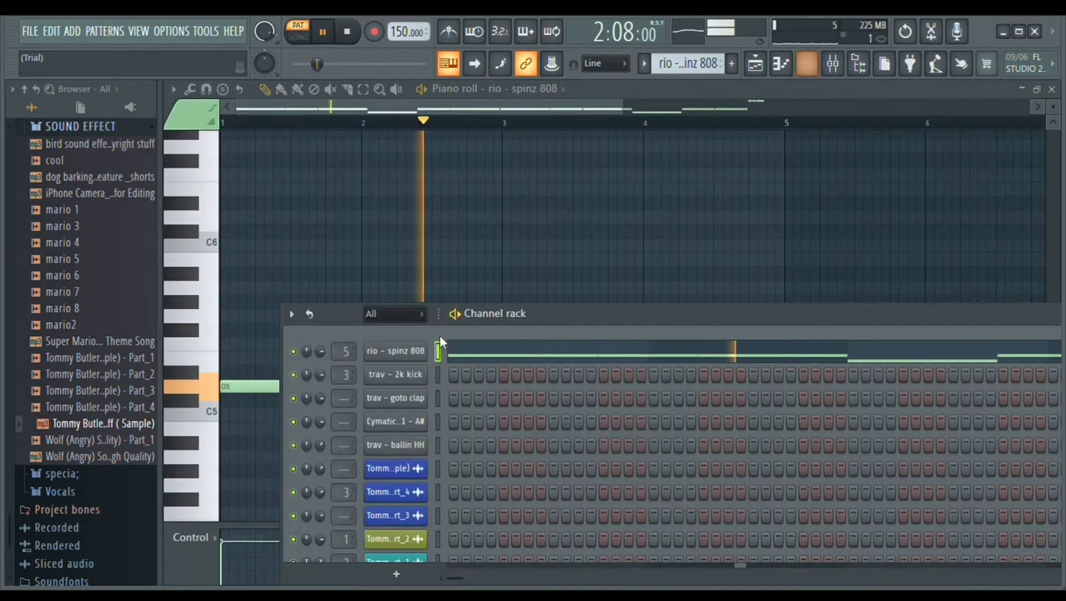
{"action": "left_click", "coordinate": [406, 351]}
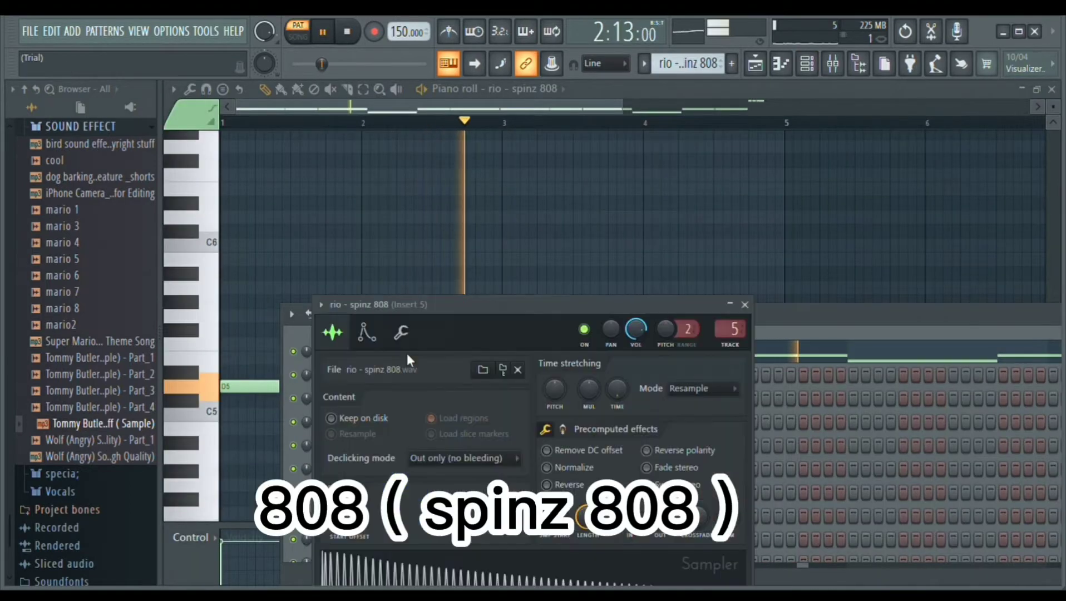
{"action": "left_click_drag", "start_coordinate": [432, 330], "coordinate": [452, 185]}
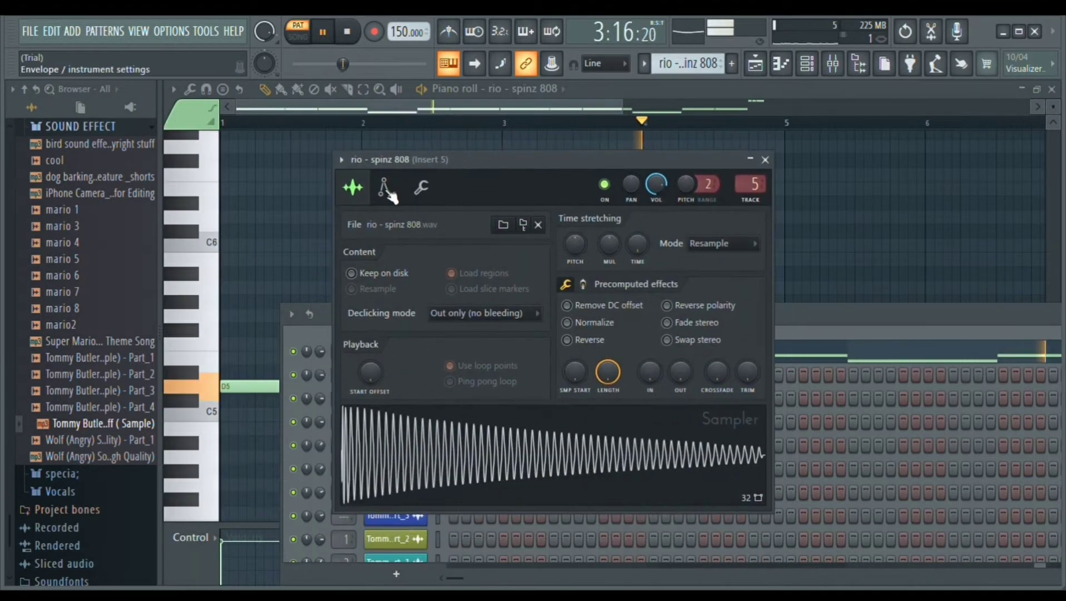
{"action": "left_click", "coordinate": [386, 187]}
{"action": "left_click", "coordinate": [358, 199]}
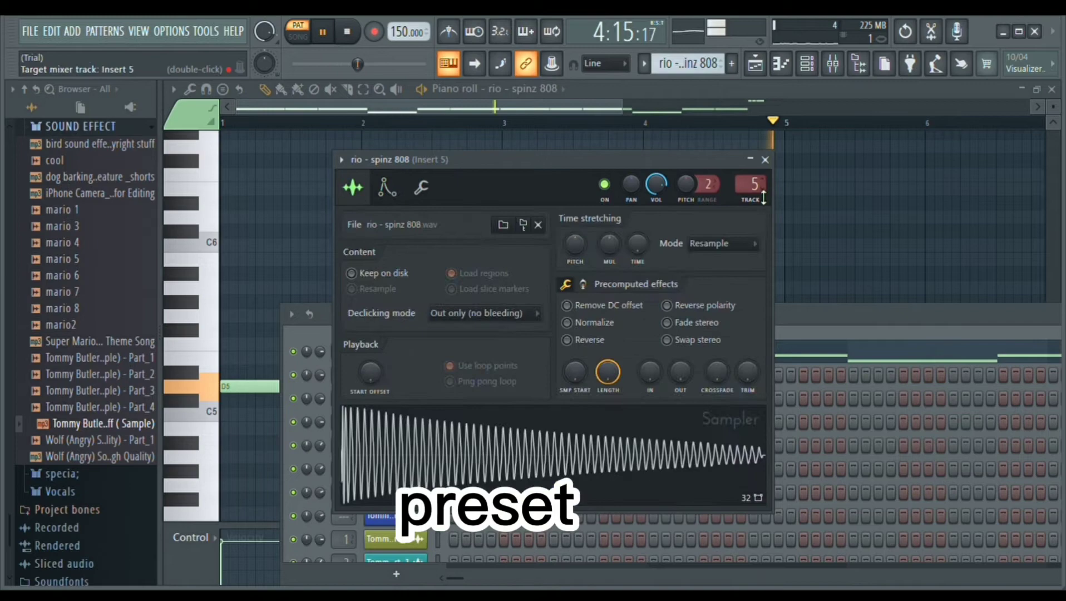
{"action": "left_click", "coordinate": [765, 160]}
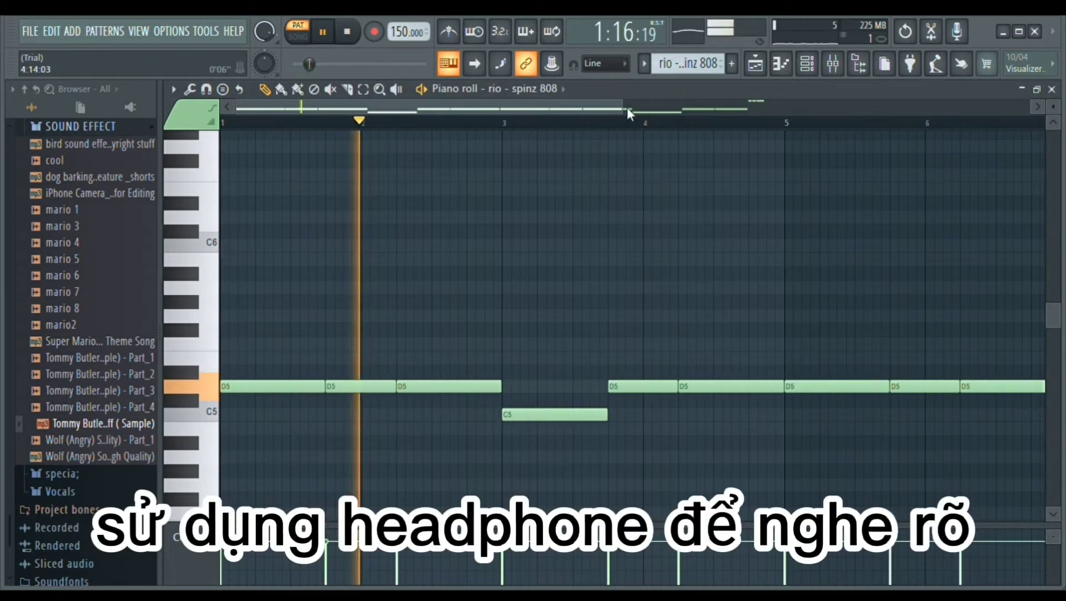
{"action": "left_click_drag", "start_coordinate": [641, 111], "coordinate": [905, 111]}
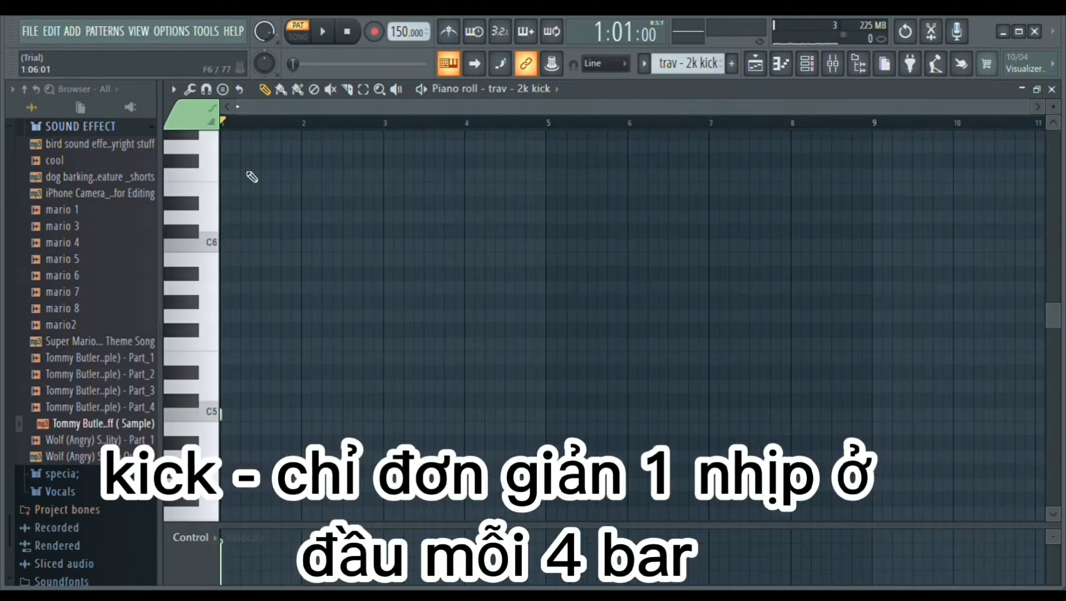
Step: Play the trav - 2k kick pattern and examine its step placement and sampler settings
{"action": "left_click", "coordinate": [807, 64]}
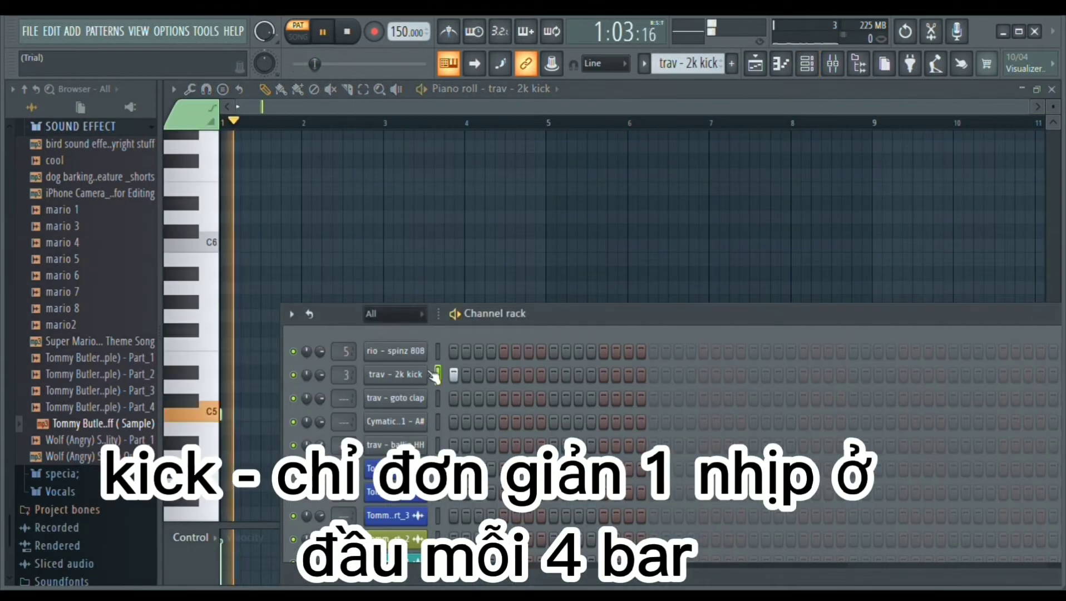
{"action": "key", "text": "space"}
{"action": "left_click", "coordinate": [415, 376]}
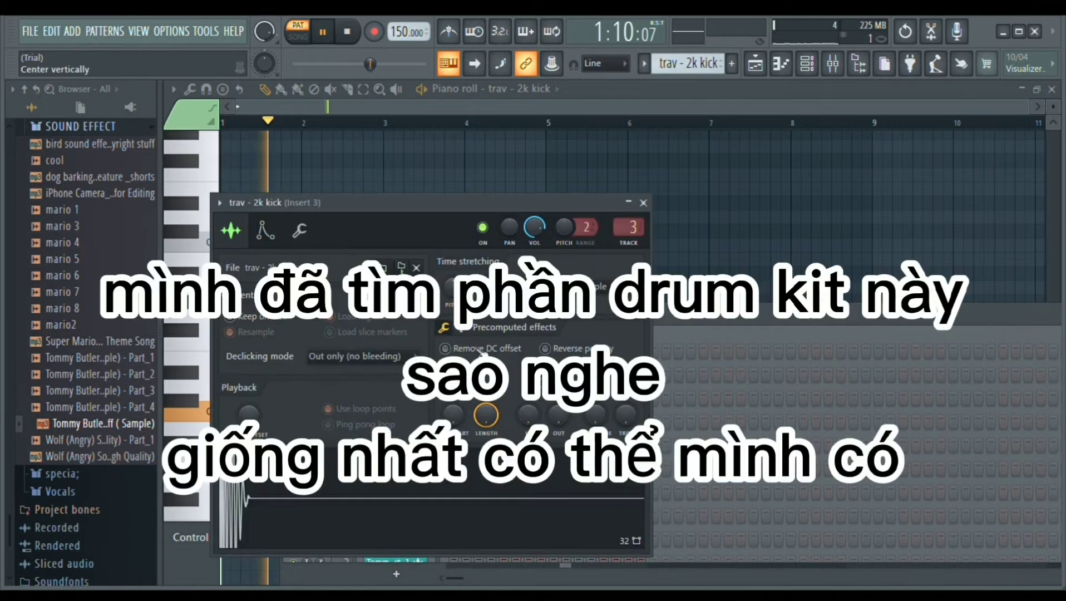
{"action": "left_click", "coordinate": [645, 202]}
{"action": "left_click", "coordinate": [813, 65]}
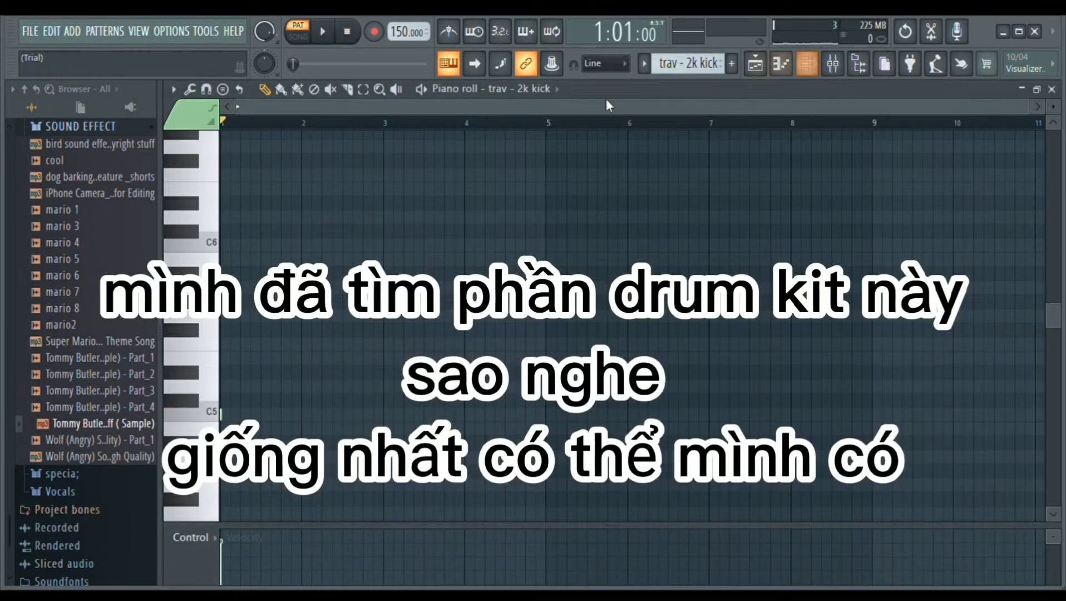
Step: Review the notes of the trav - 2k kick #2 pattern and play the trav - goto clap pattern
{"action": "left_click", "coordinate": [757, 70]}
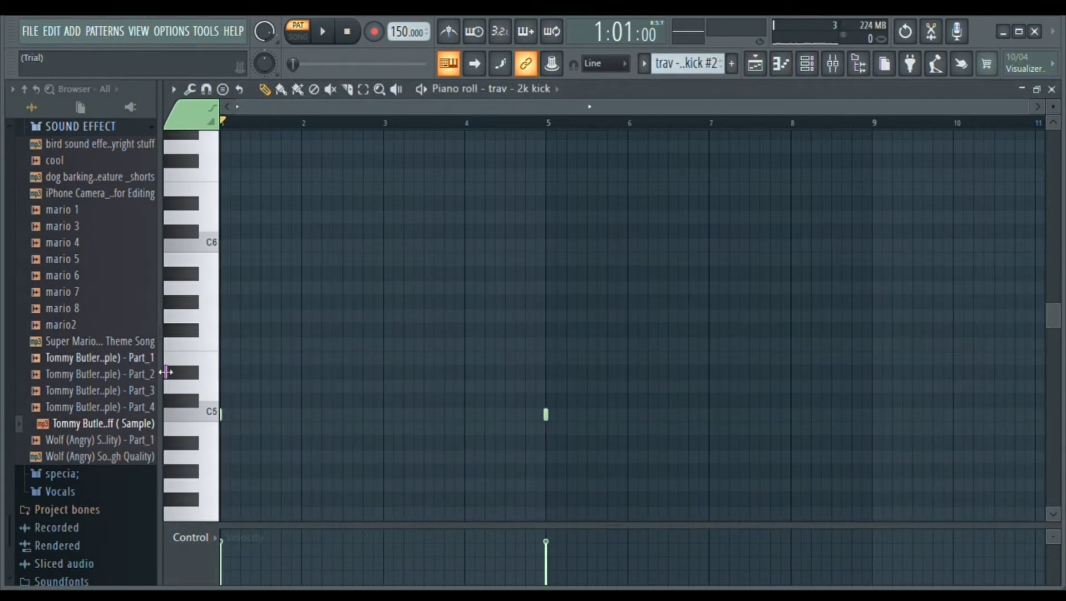
{"action": "key", "text": "space"}
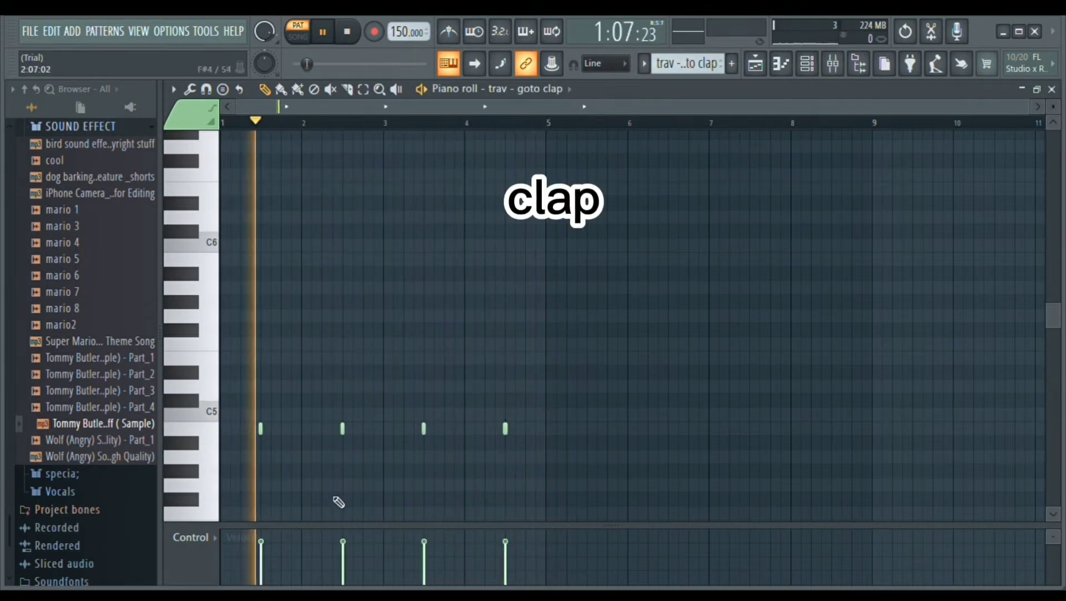
{"action": "left_click_drag", "start_coordinate": [521, 445], "coordinate": [257, 427]}
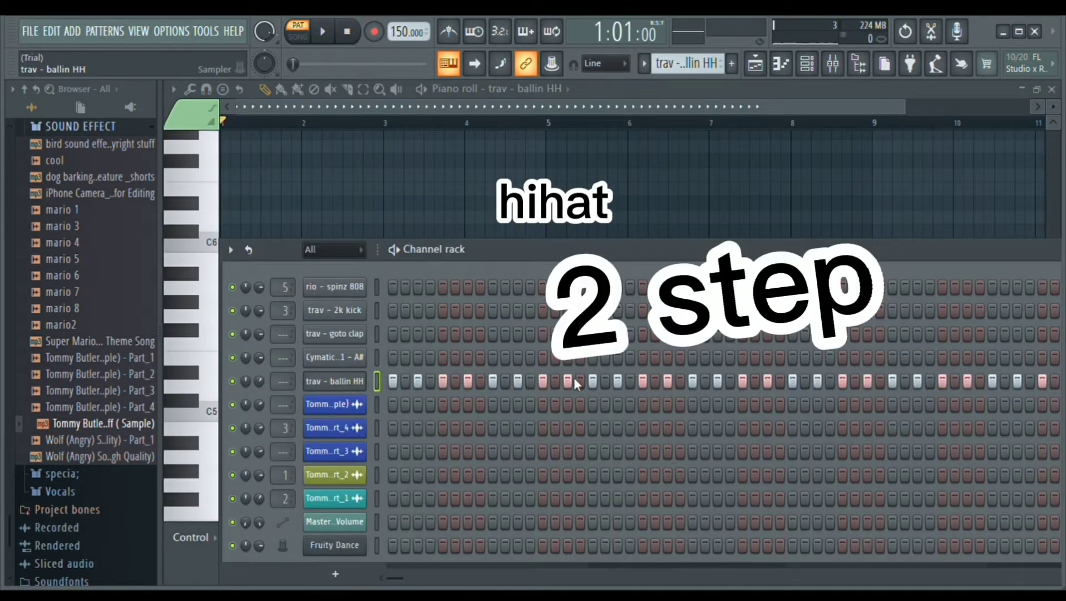
Step: Play the trav - ballin HH pattern and examine its two-step hi-hats and the notes of trav - ballin HH #2
{"action": "key", "text": "space"}
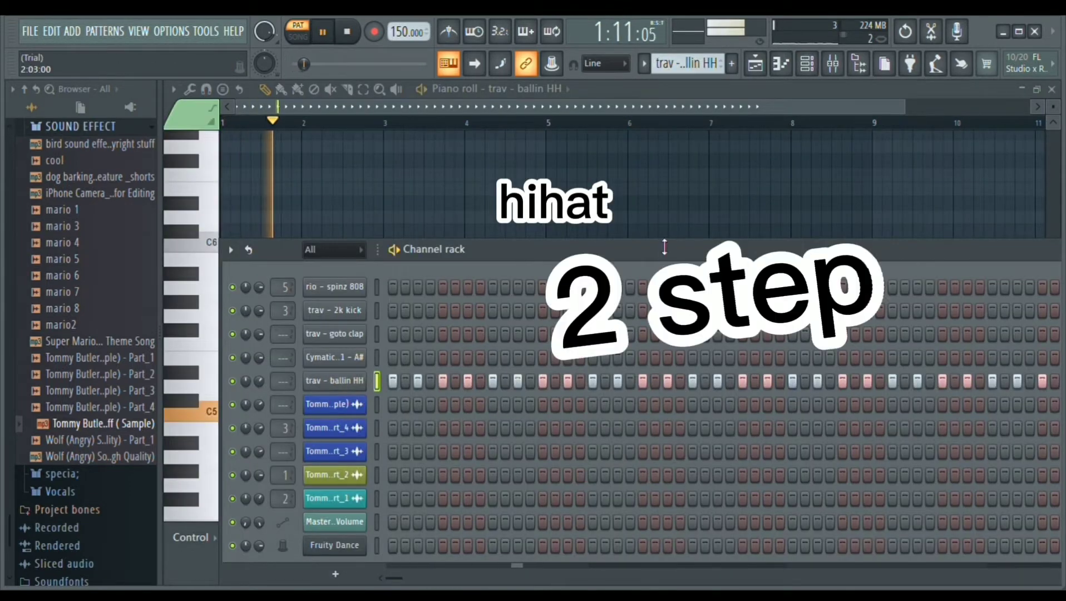
{"action": "left_click_drag", "start_coordinate": [665, 250], "coordinate": [568, 256]}
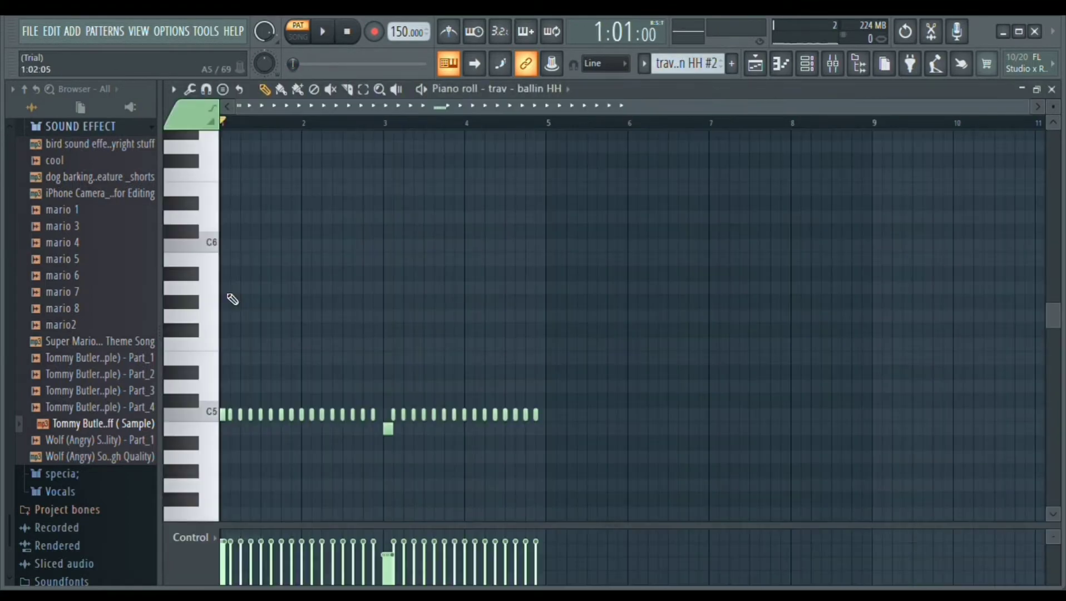
{"action": "scroll", "coordinate": [232, 299], "scroll_direction": "up", "scroll_amount": 3, "text": "ctrl"}
{"action": "key", "text": "space"}
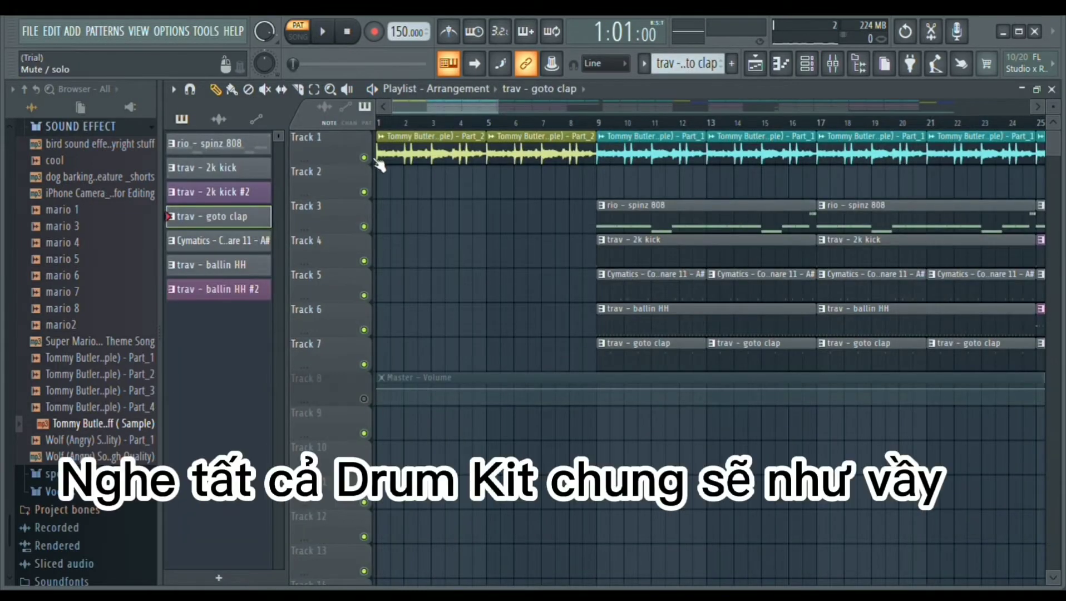
Step: Mute Track 1 in the playlist to isolate the drum tracks for listening
{"action": "left_click", "coordinate": [374, 159]}
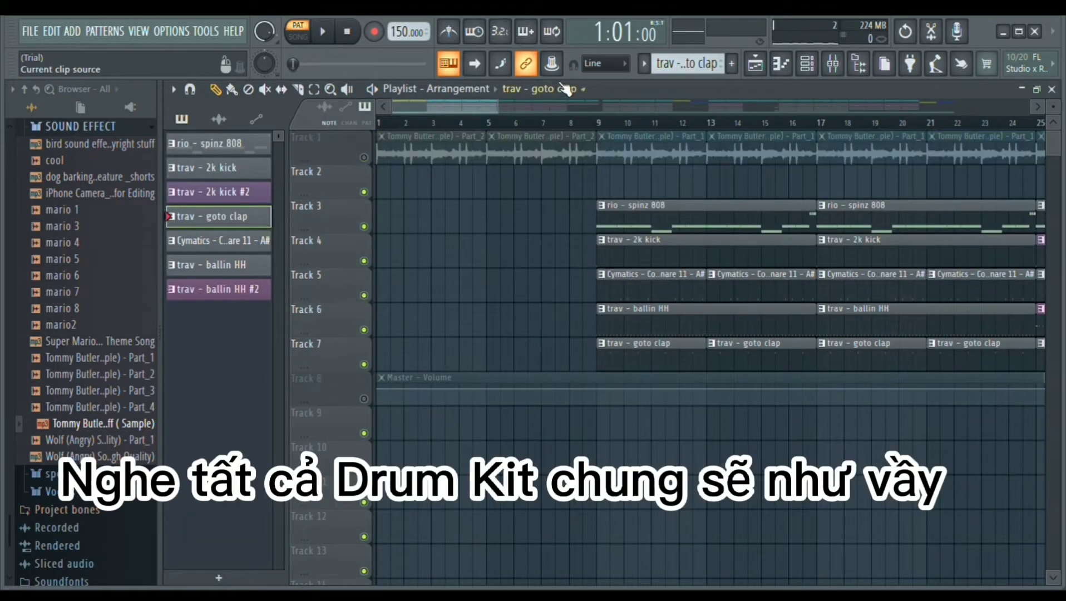